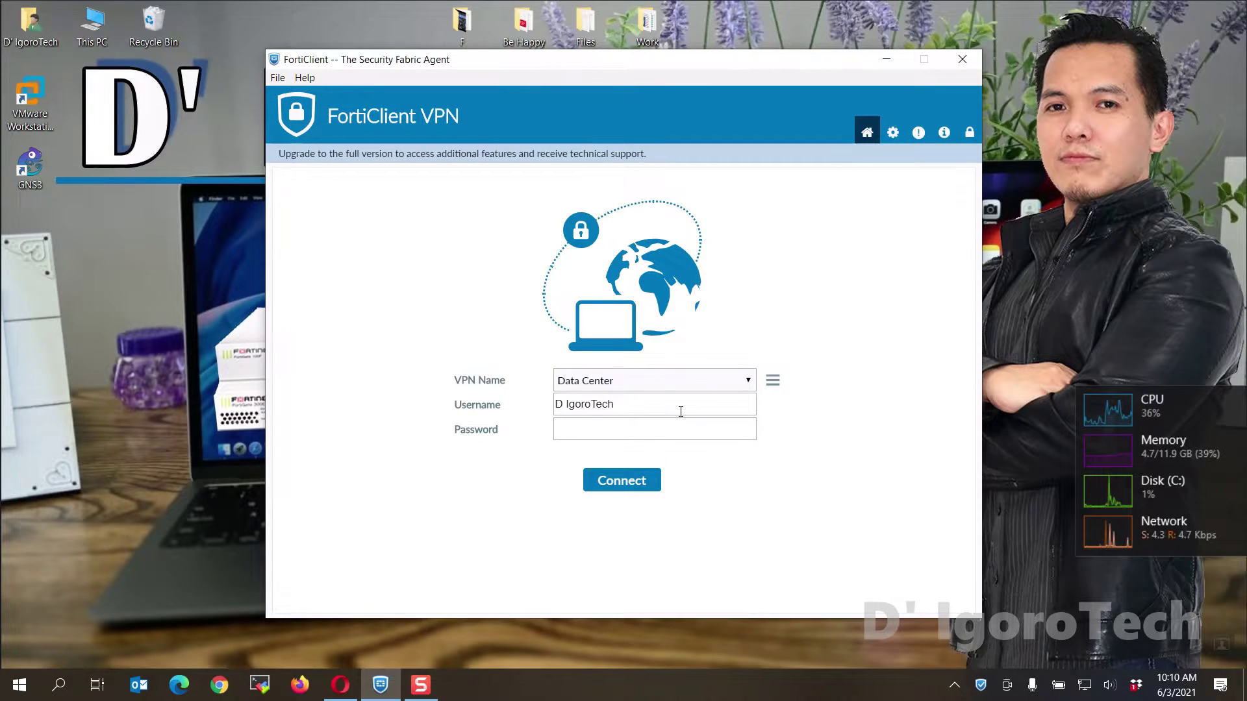
Check the About page, then connect to the Data Center VPN with its password
left_click(944, 133)
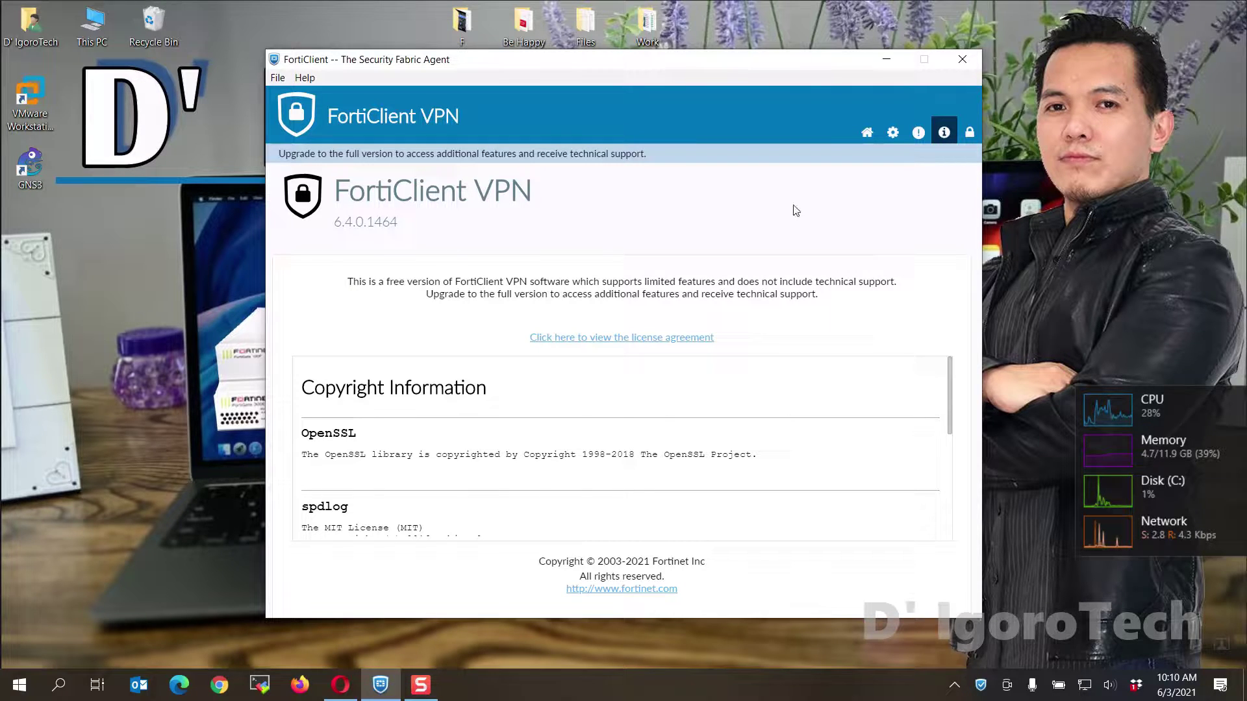
left_click(868, 133)
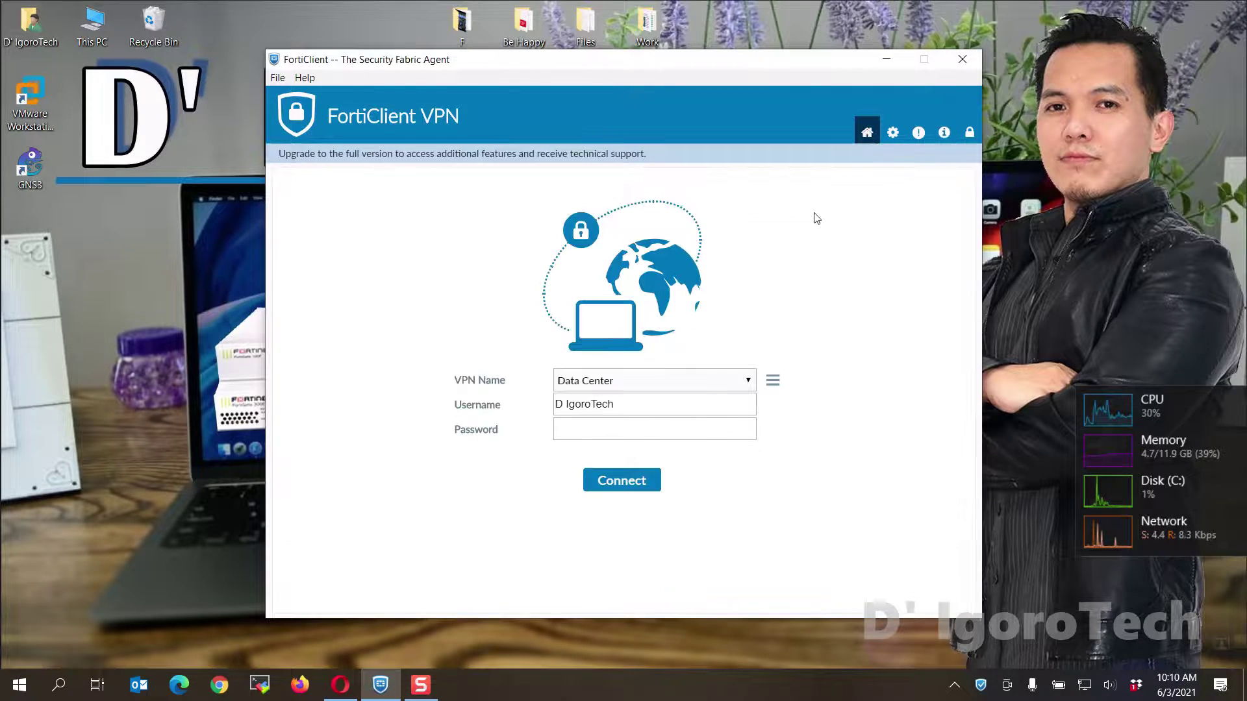
left_click(661, 381)
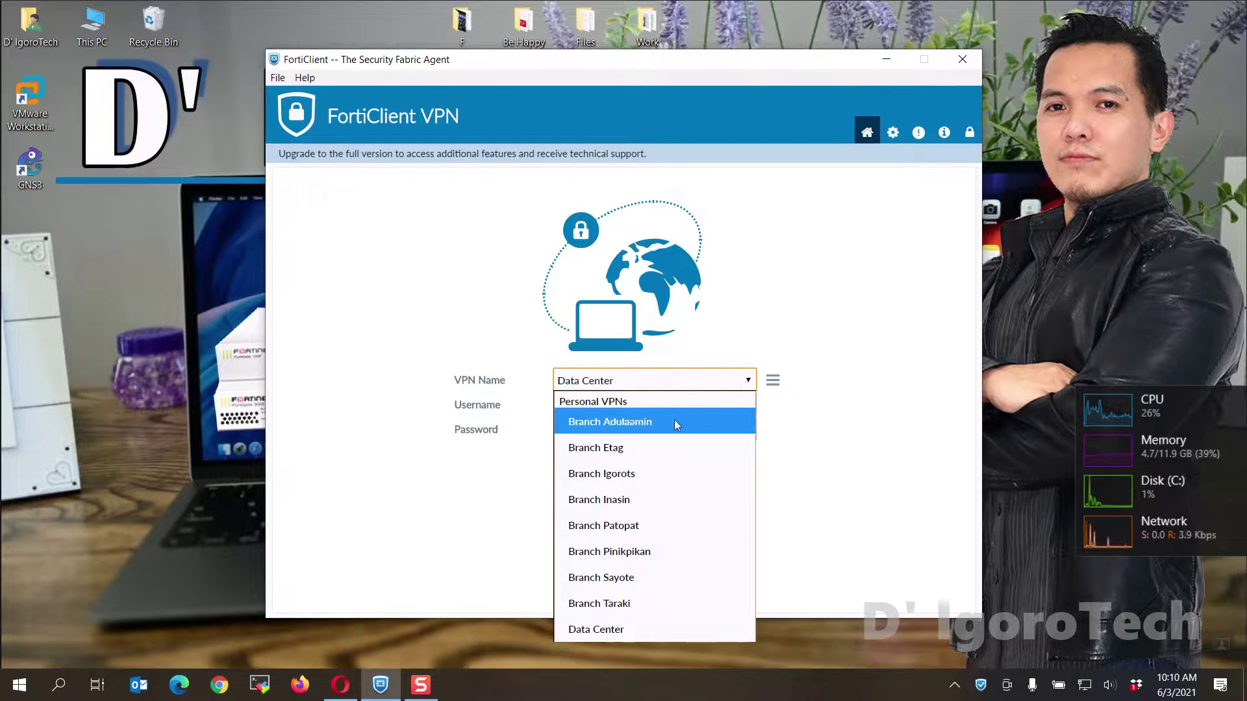
left_click(620, 626)
left_click(617, 426)
type("••••••••")
left_click(624, 480)
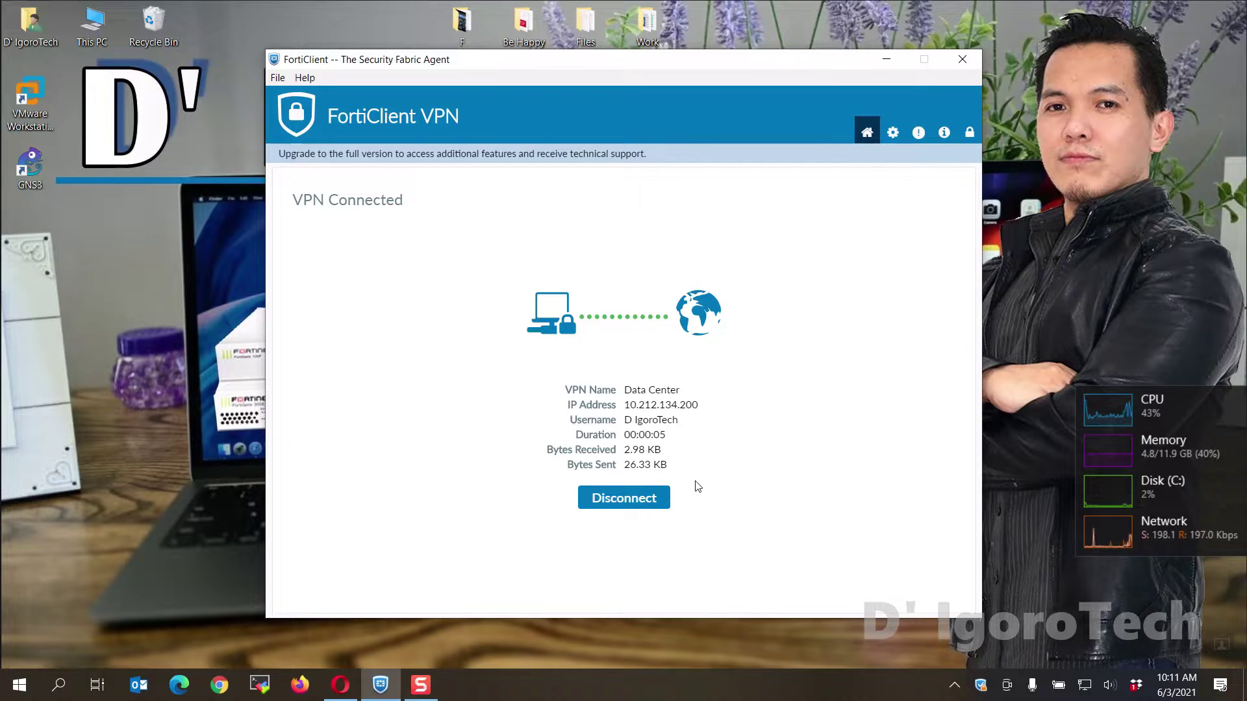
Disconnect the VPN and unlock the FortiClient Settings page for editing
left_click(643, 503)
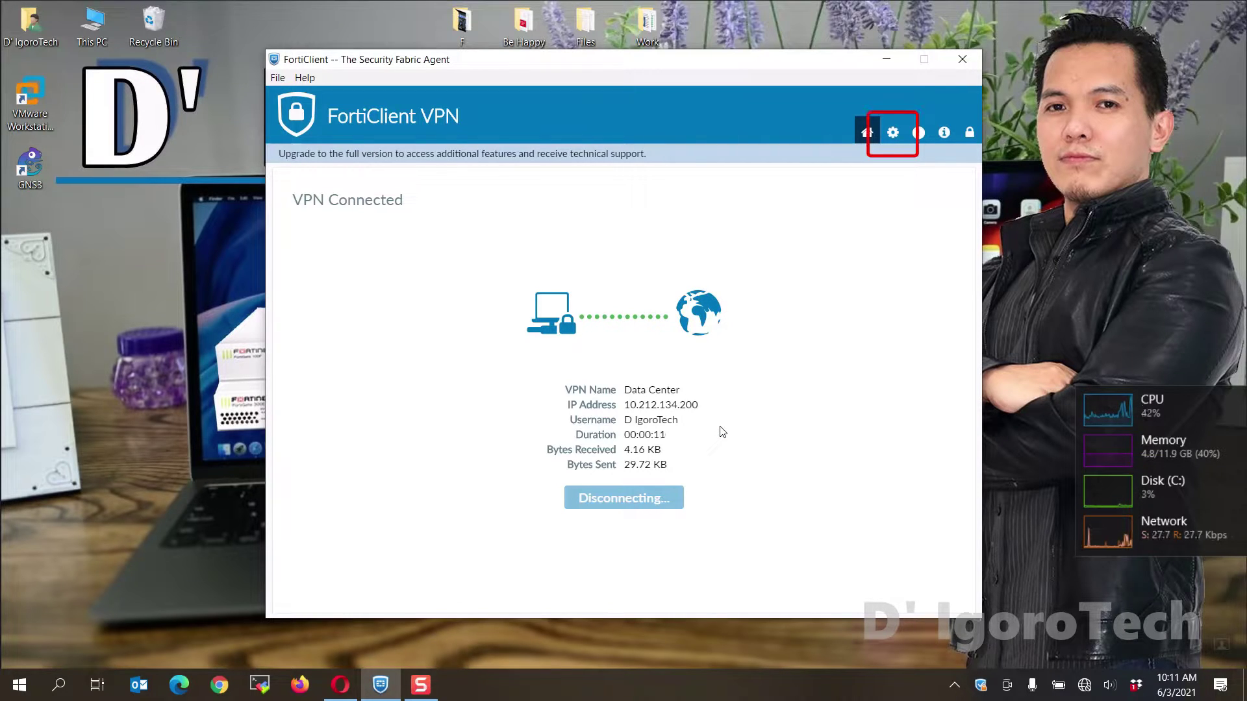
left_click(894, 133)
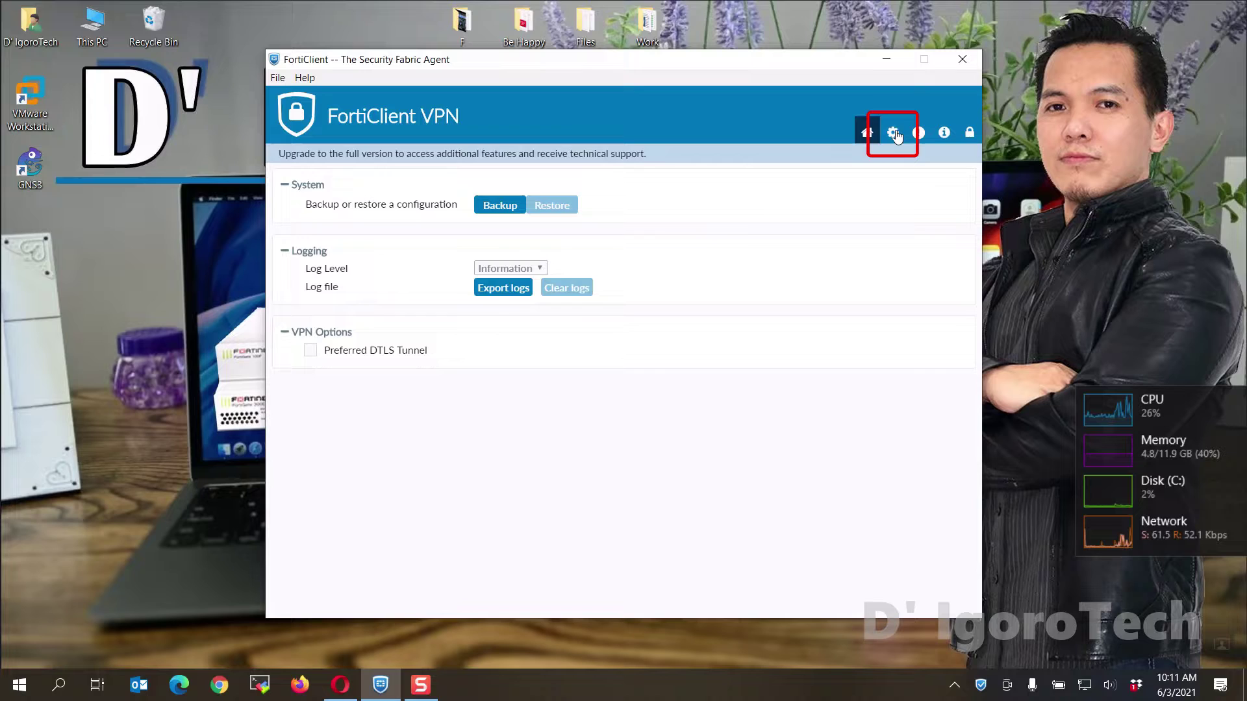
left_click(970, 135)
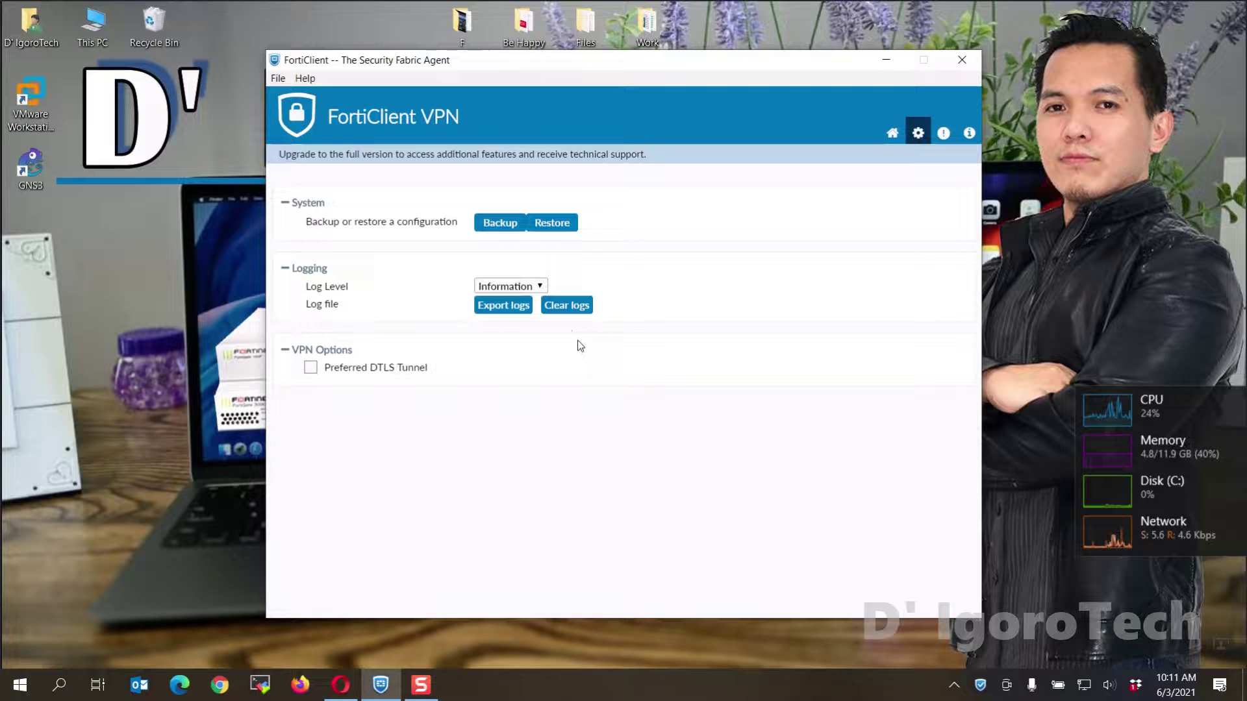
Save a password-protected configuration backup named 'Forti Config' on the desktop
left_click(504, 226)
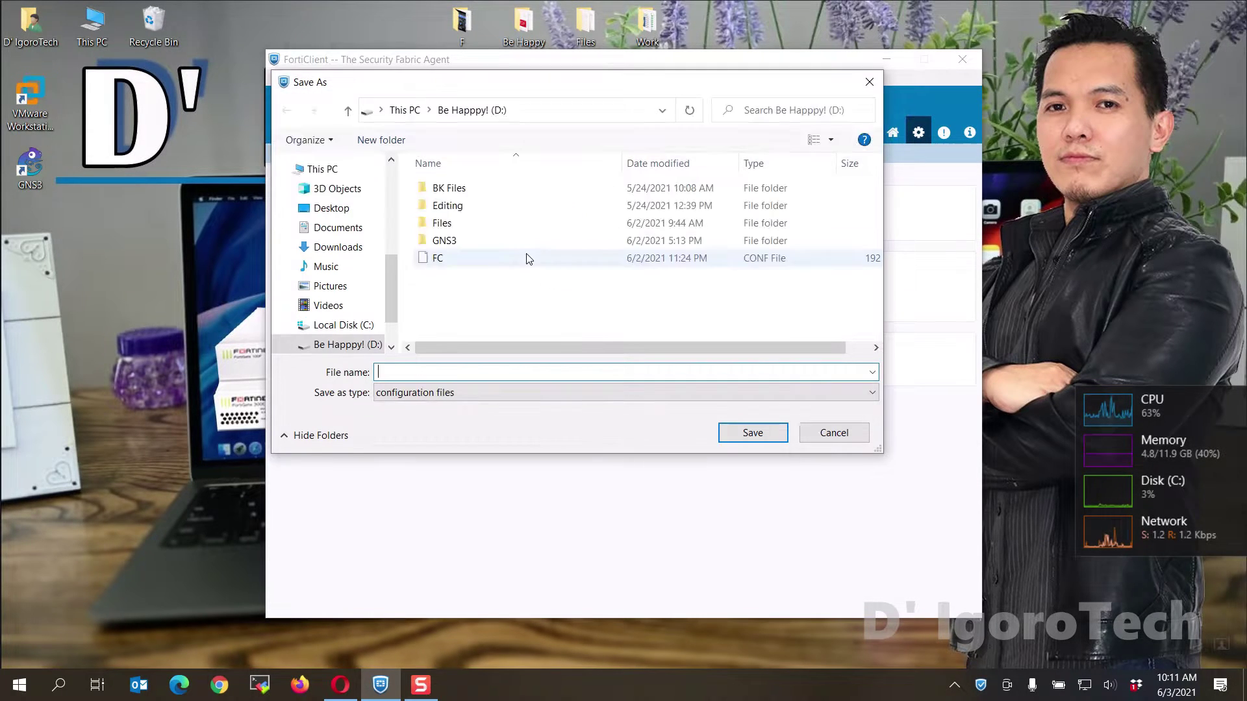
scroll(357, 224, "up", 3)
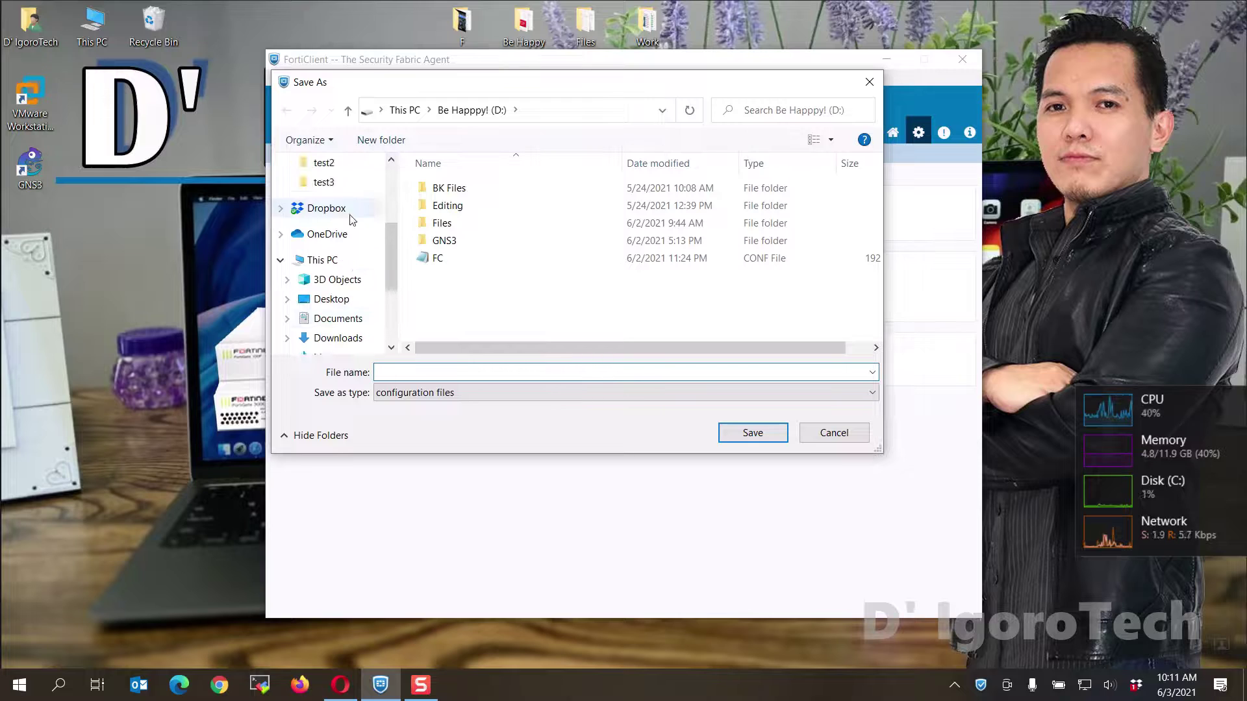
scroll(363, 247, "up", 4)
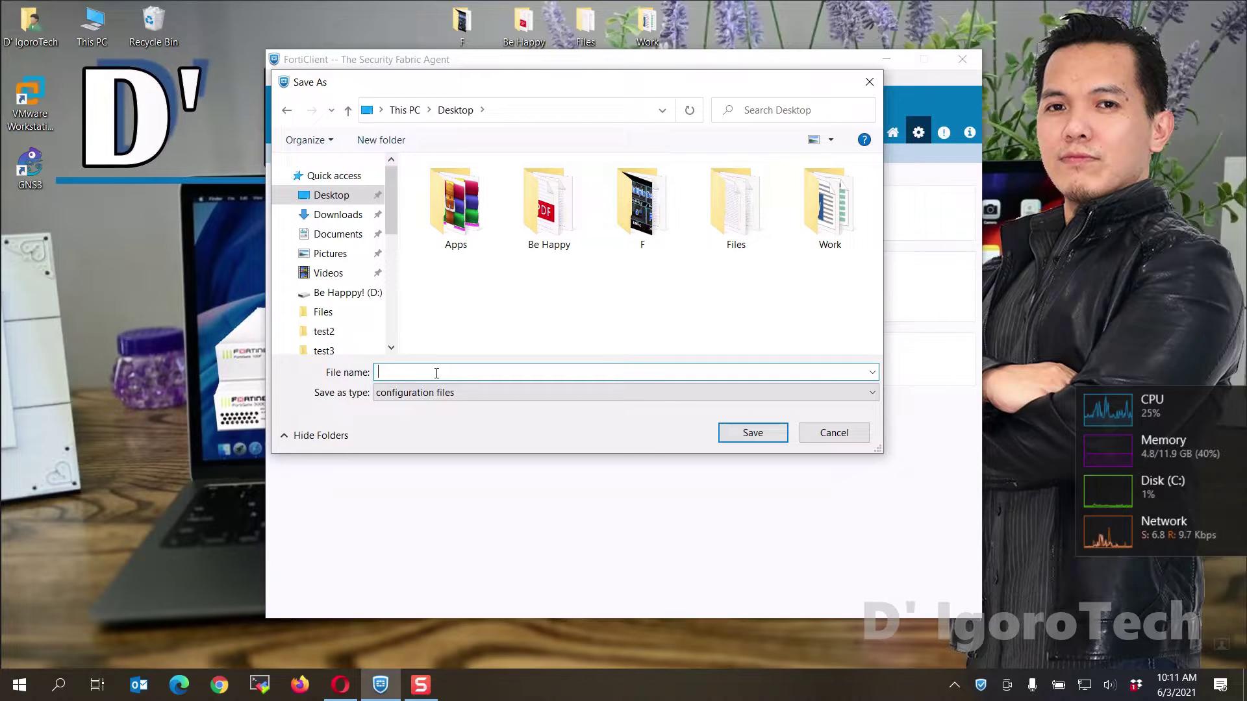
type("Forti Config")
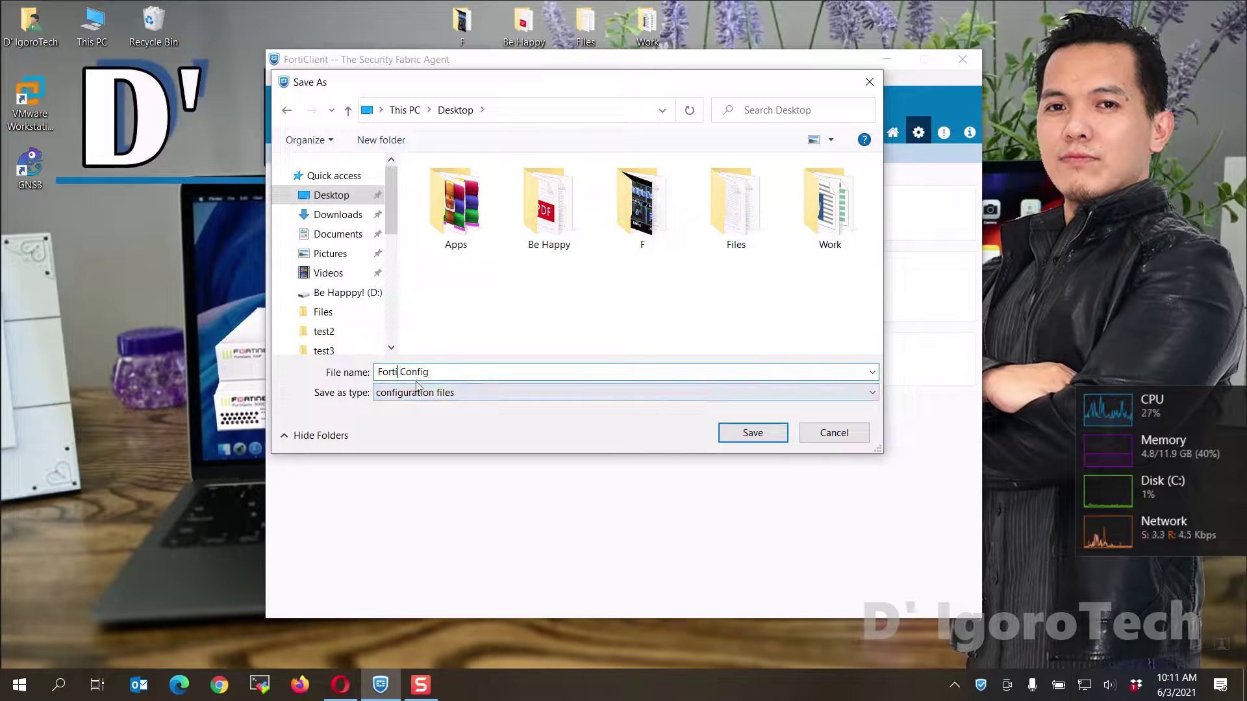
left_click(734, 434)
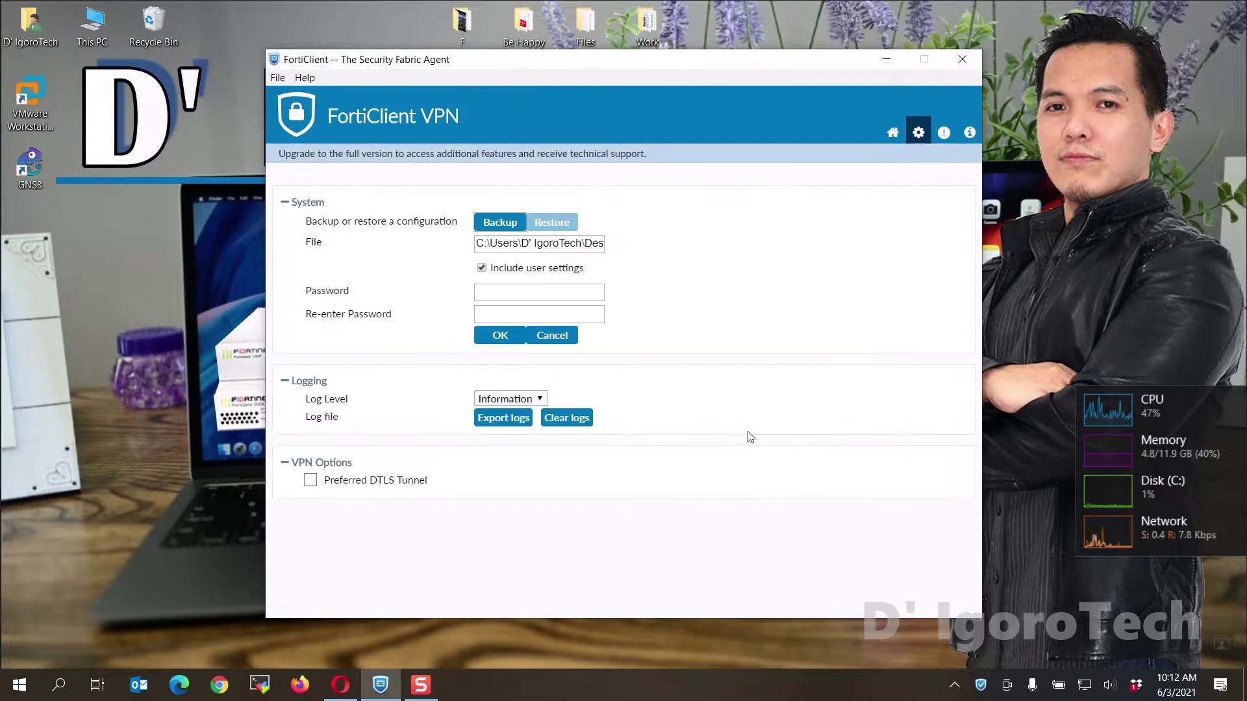
left_click(520, 293)
type("********")
key("Tab")
type("********")
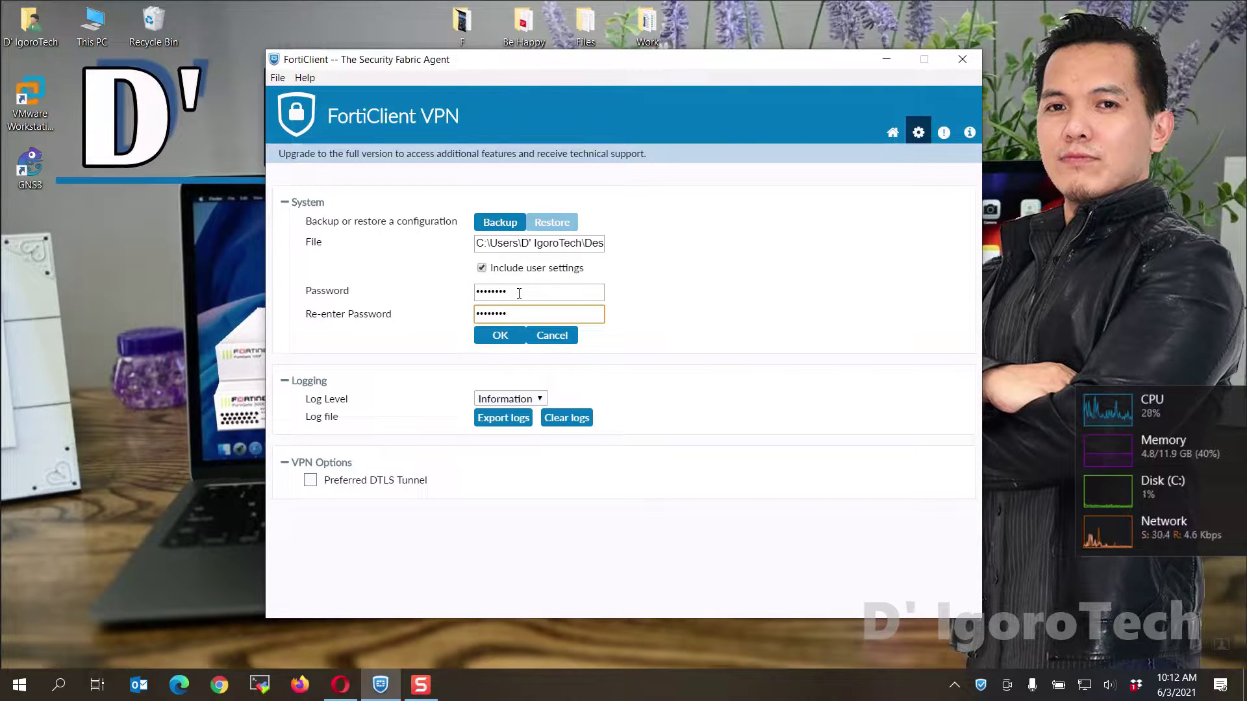
left_click(502, 335)
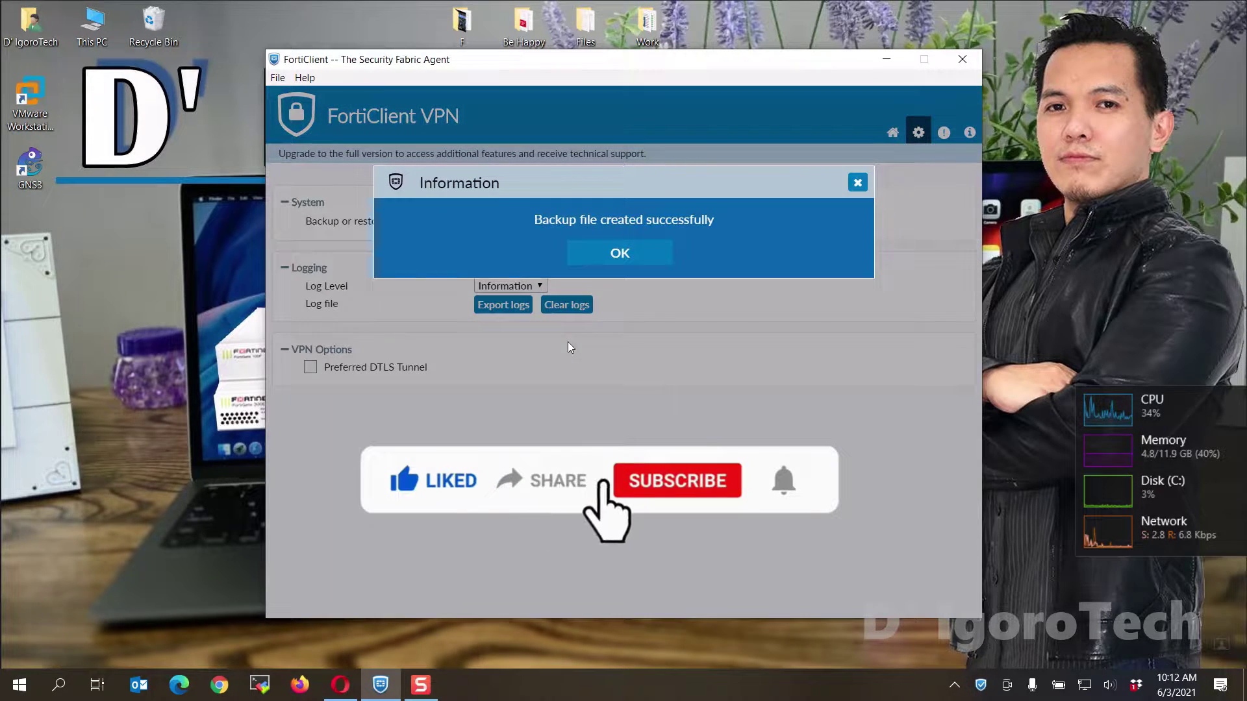
left_click(620, 254)
left_click(36, 261)
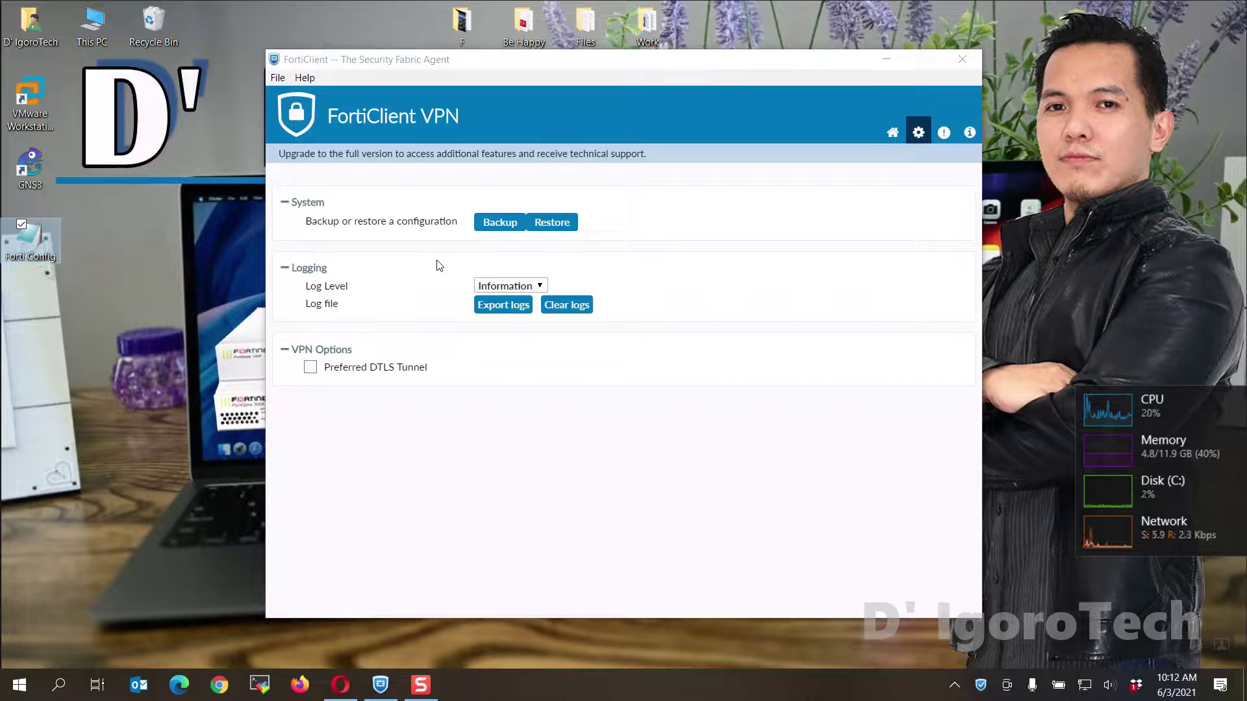
Close FortiClient and uninstall FortiClient VPN 6.4 from Control Panel, accepting the reboot warning
left_click(962, 60)
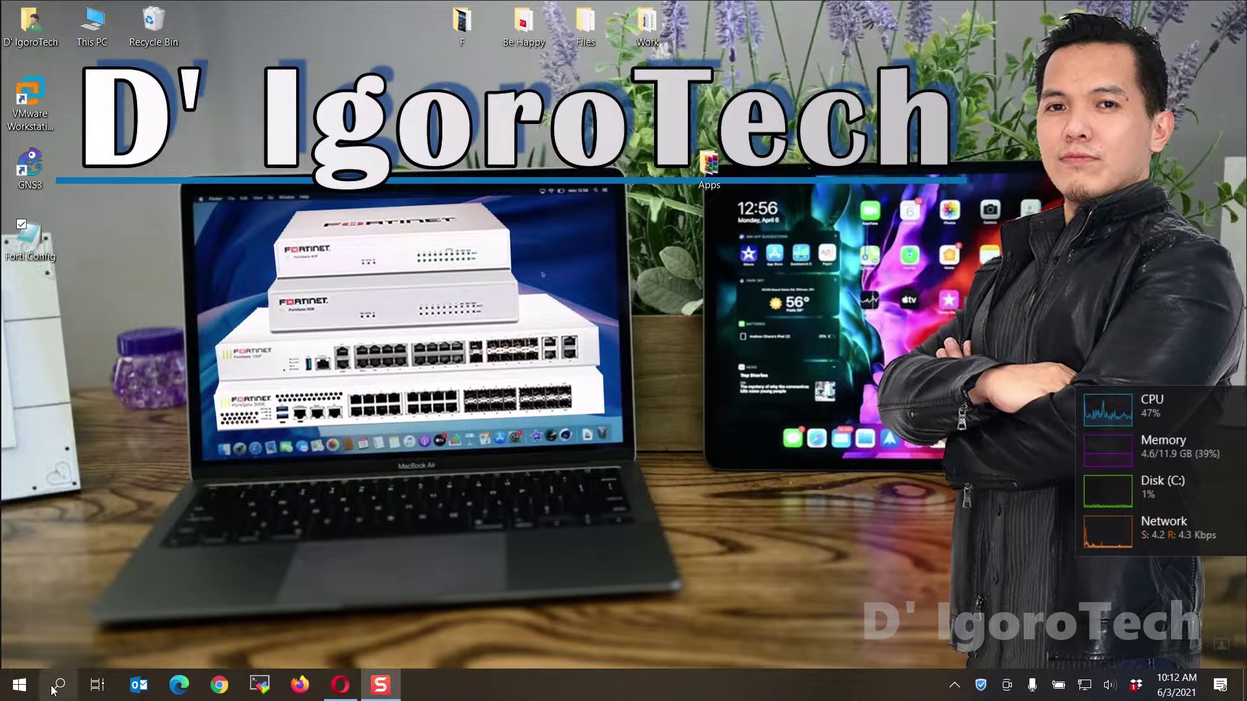
left_click(57, 685)
type("contro")
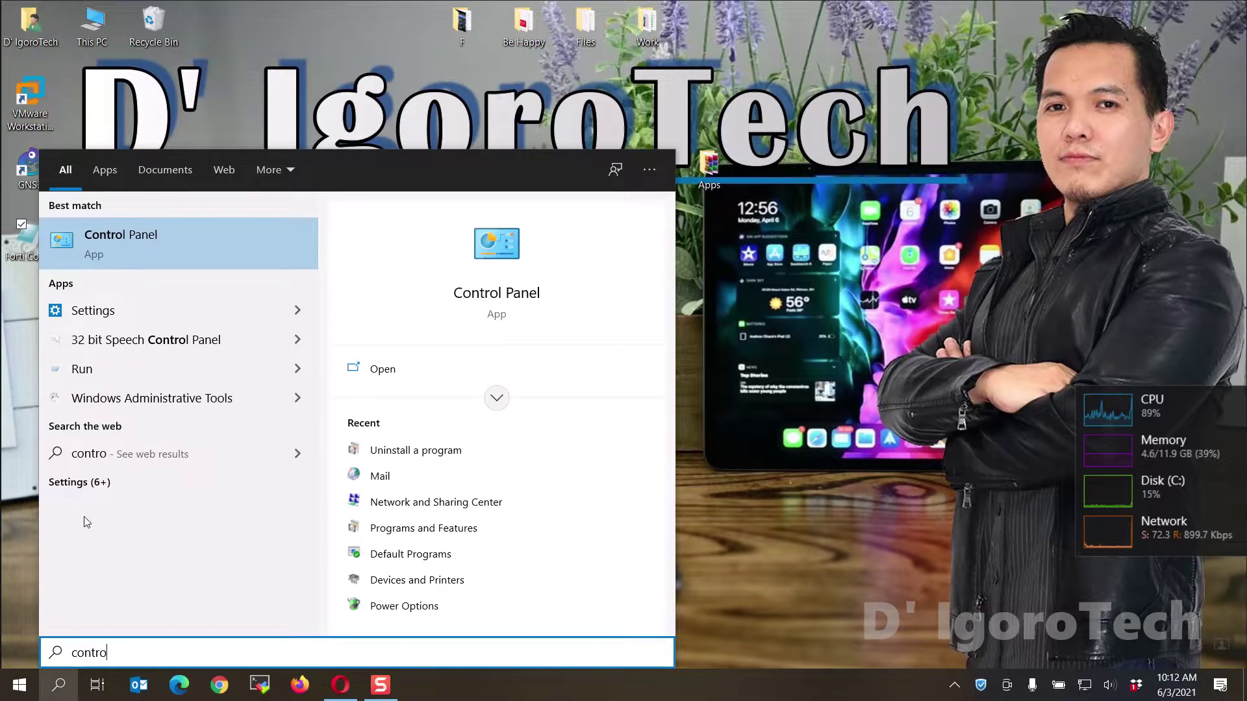
left_click(116, 257)
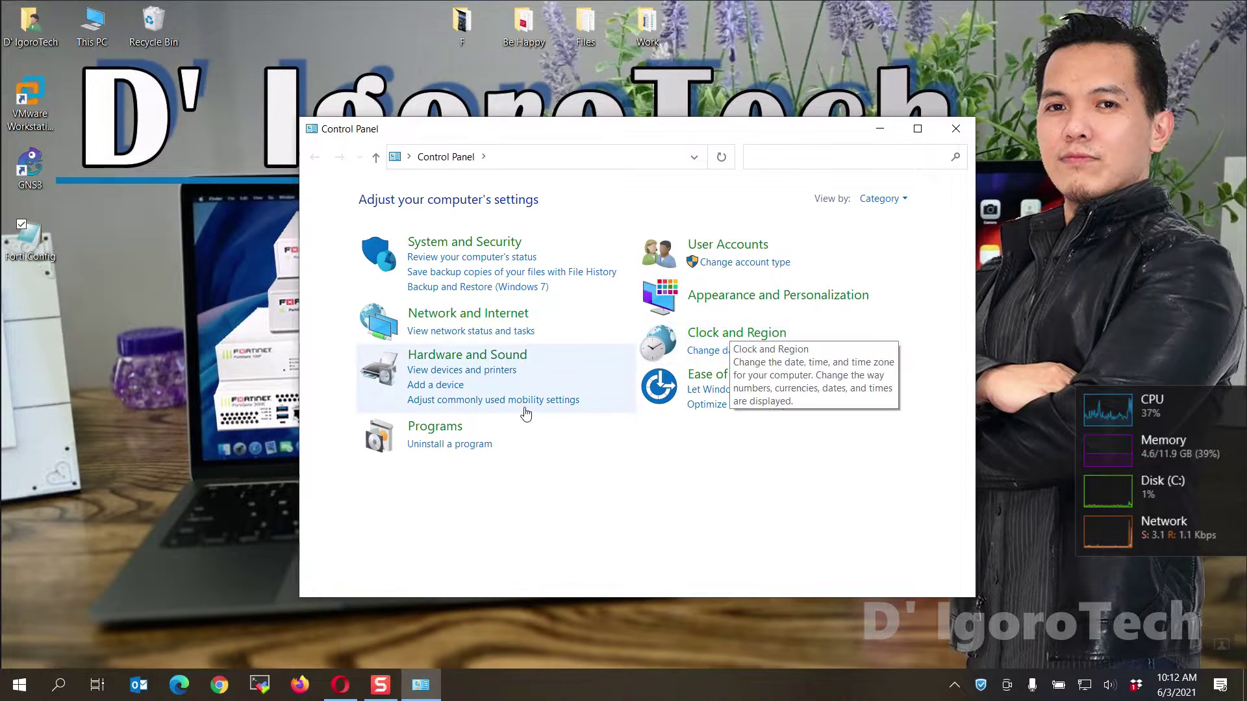
left_click(460, 450)
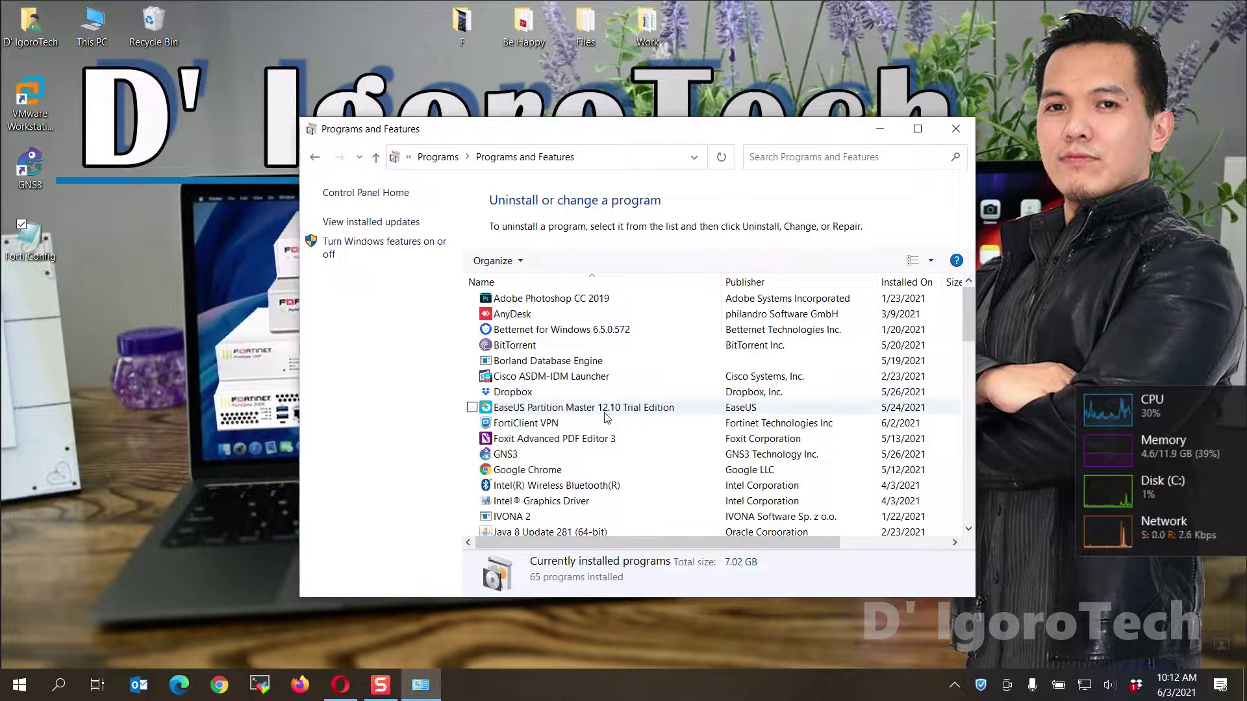
left_click(608, 422)
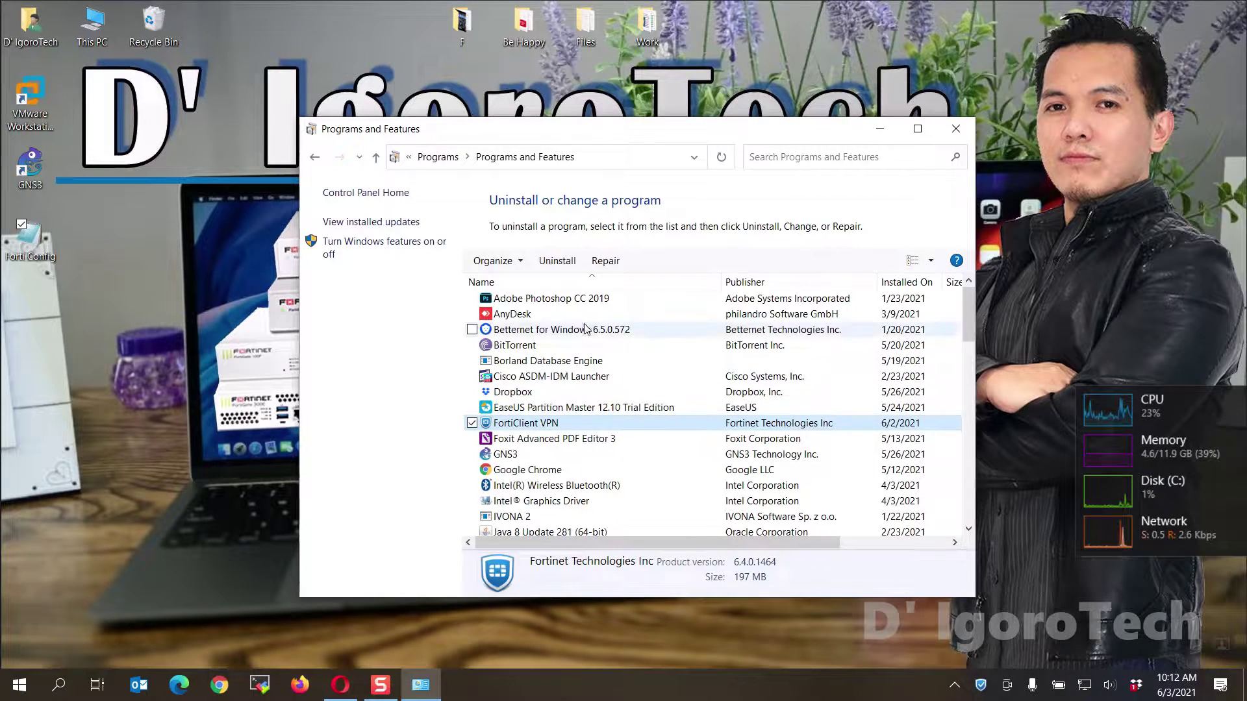
left_click(559, 262)
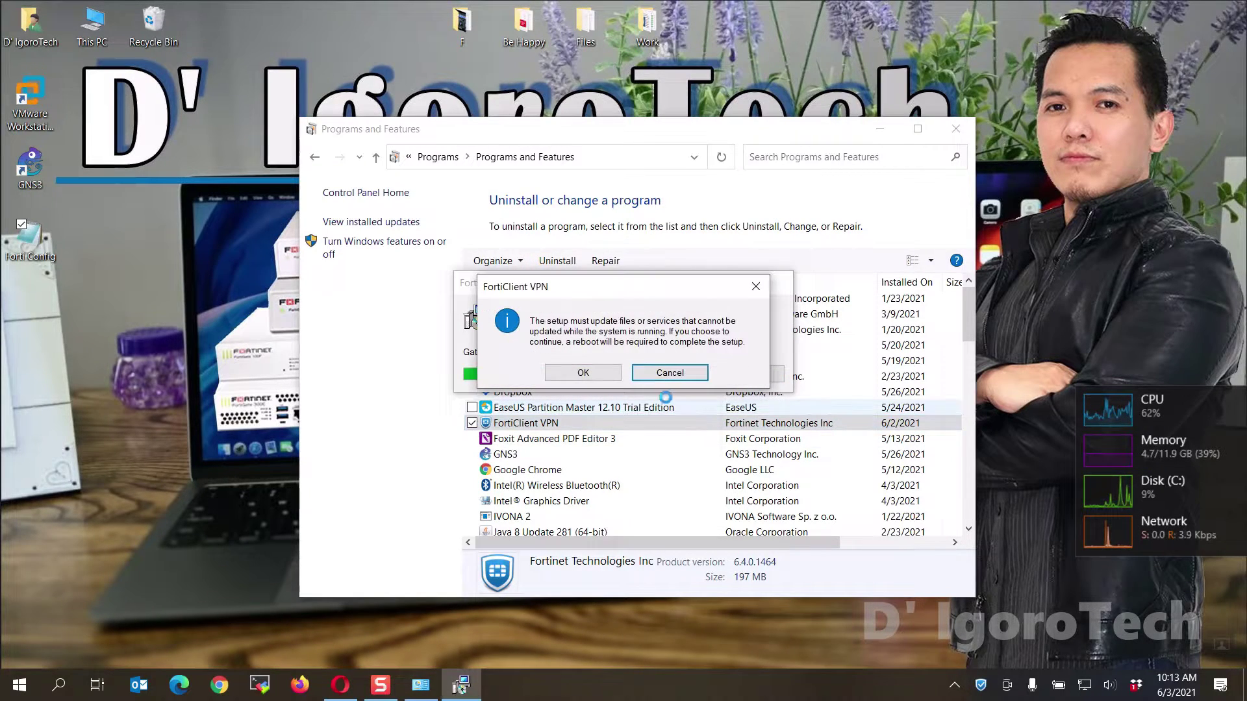
left_click(582, 373)
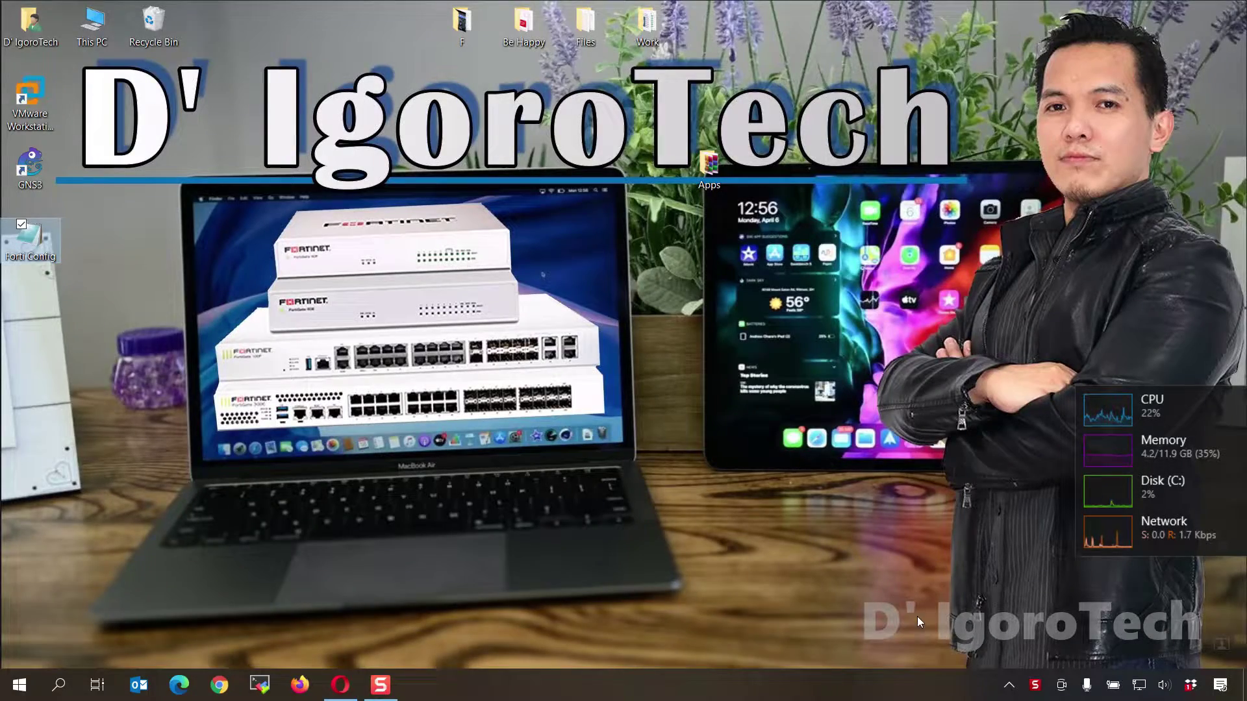
Check the hidden tray icons and select, then deselect, the Forti Config file on the desktop
left_click(1009, 683)
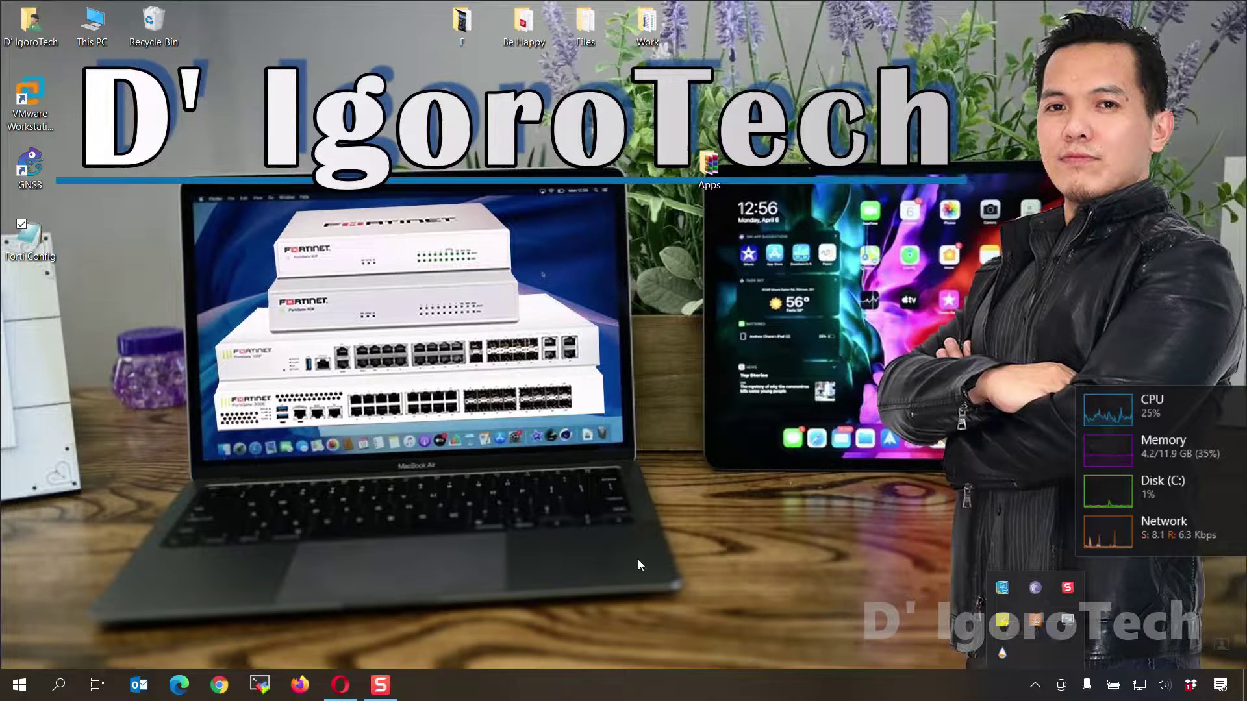
left_click(567, 528)
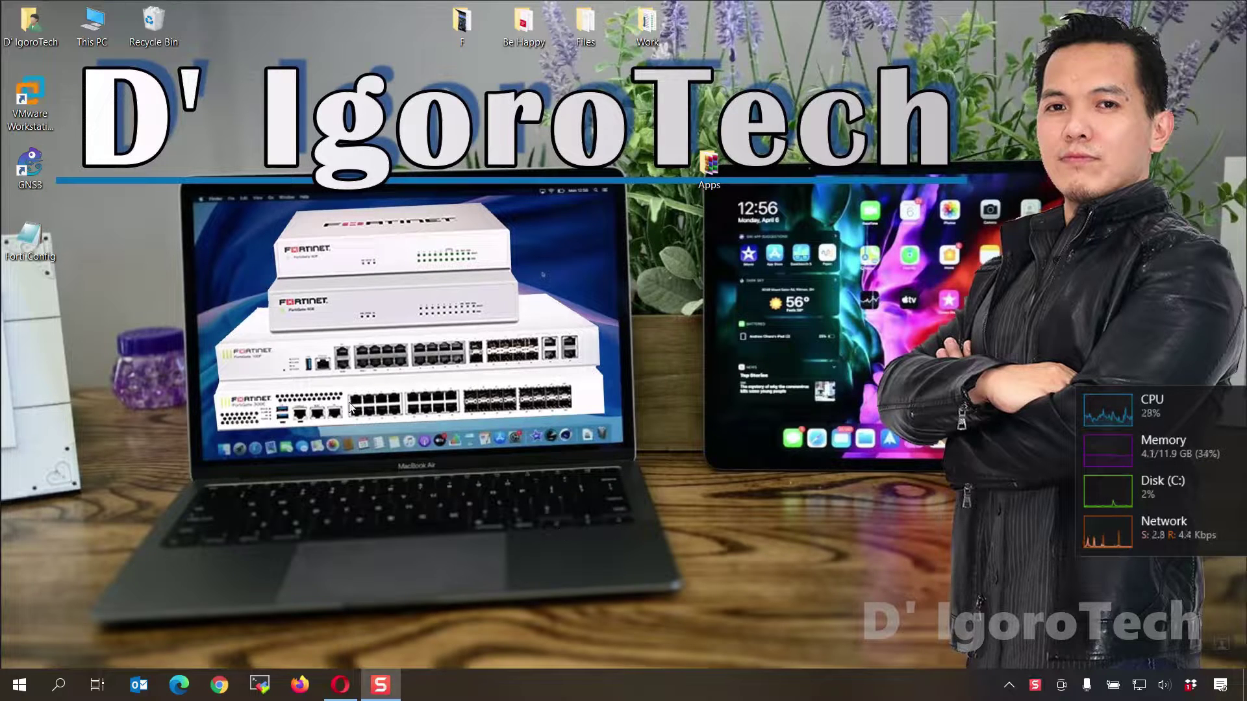
left_click(37, 256)
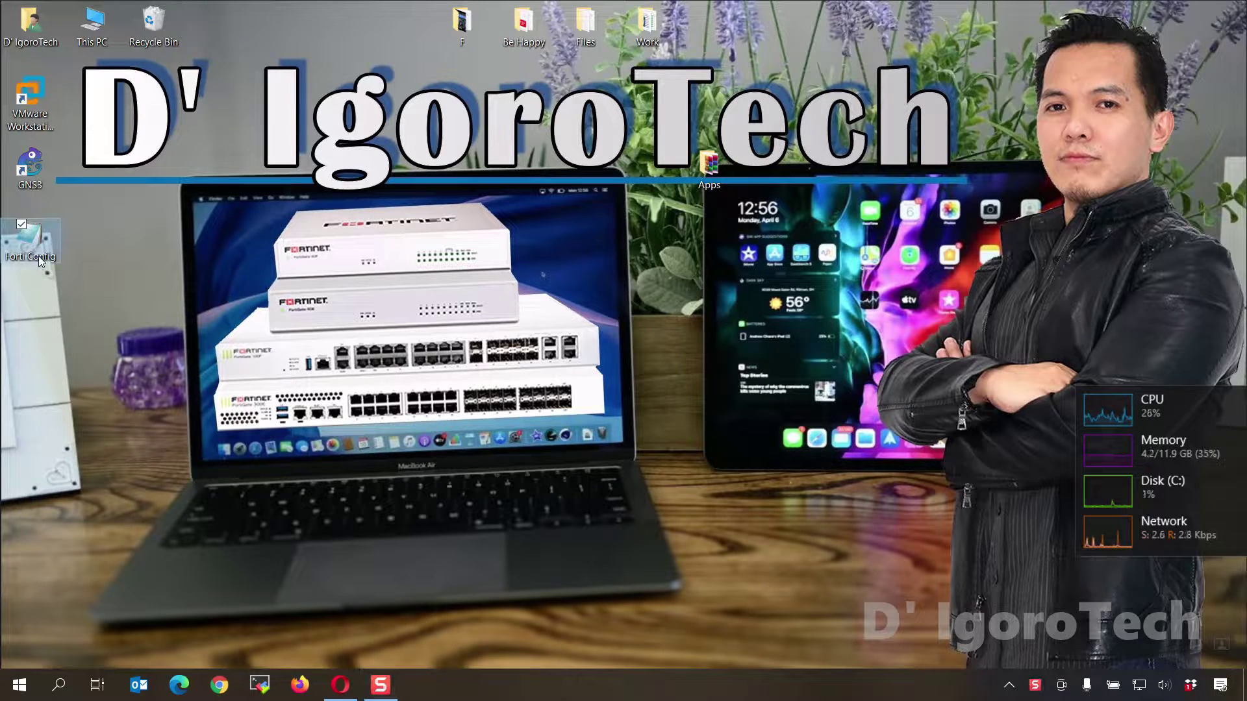
left_click(551, 512)
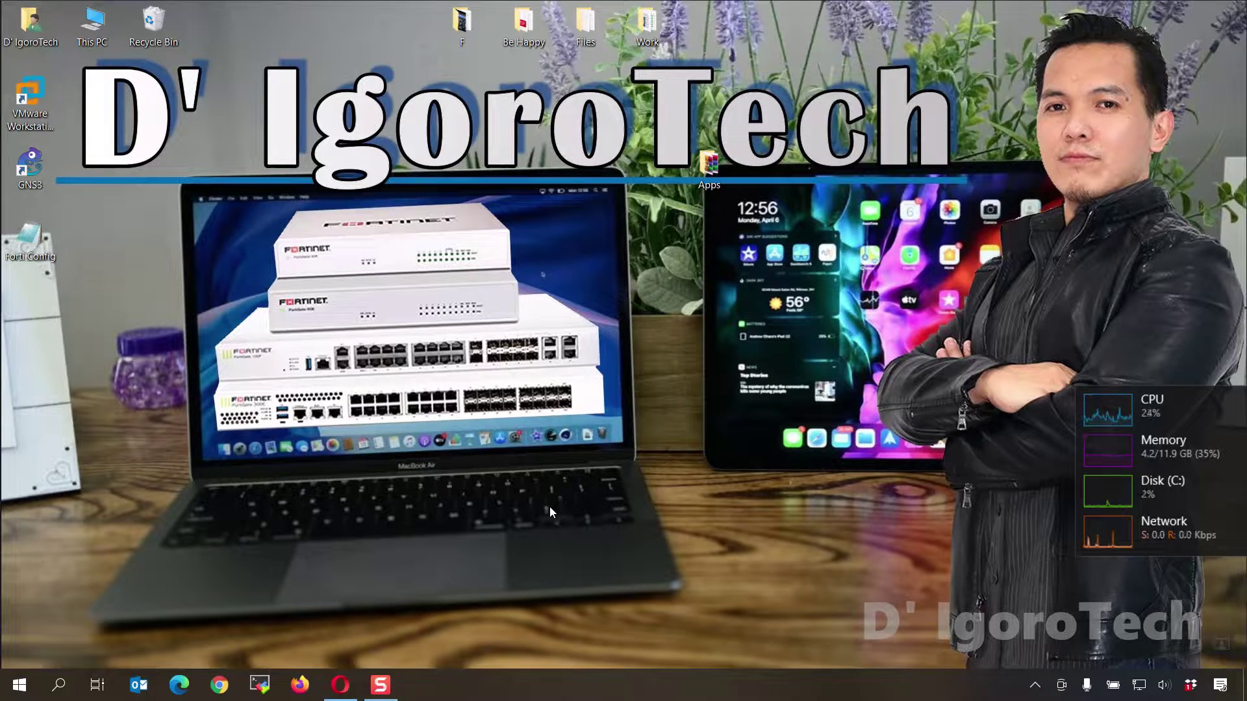
Bring back the Fortinet support page and go to Support > Firmware Download
left_click(342, 687)
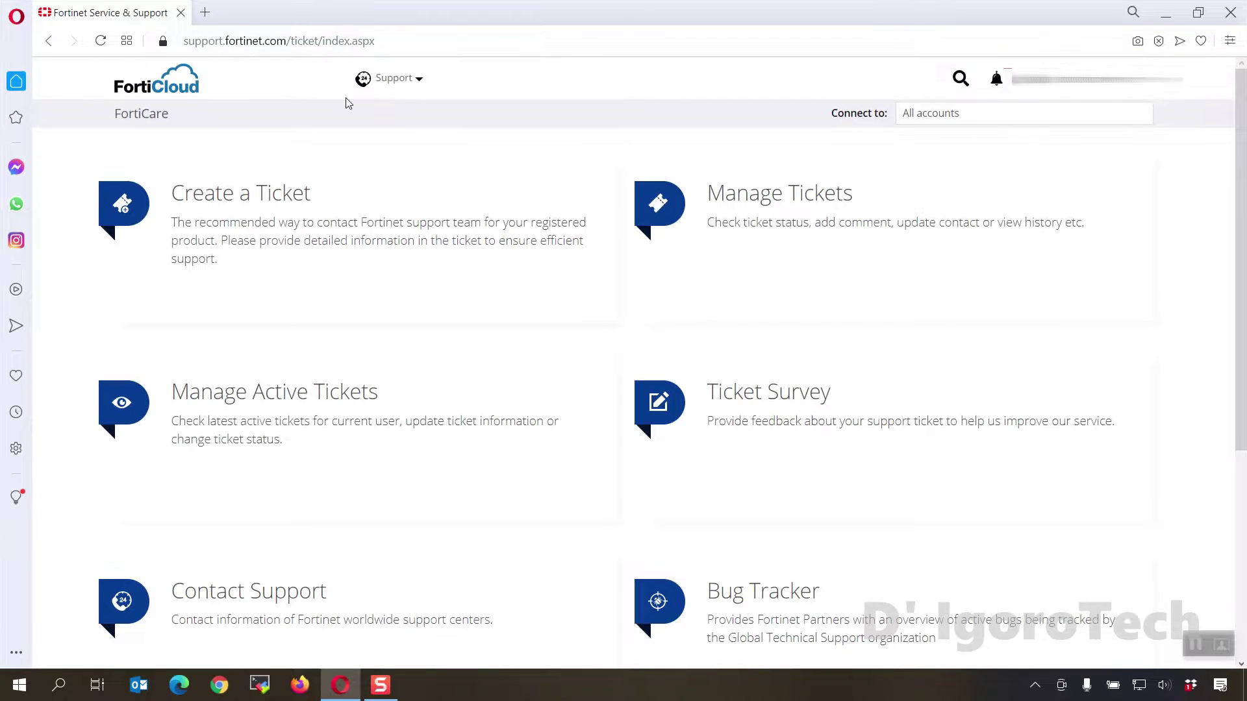
left_click(401, 85)
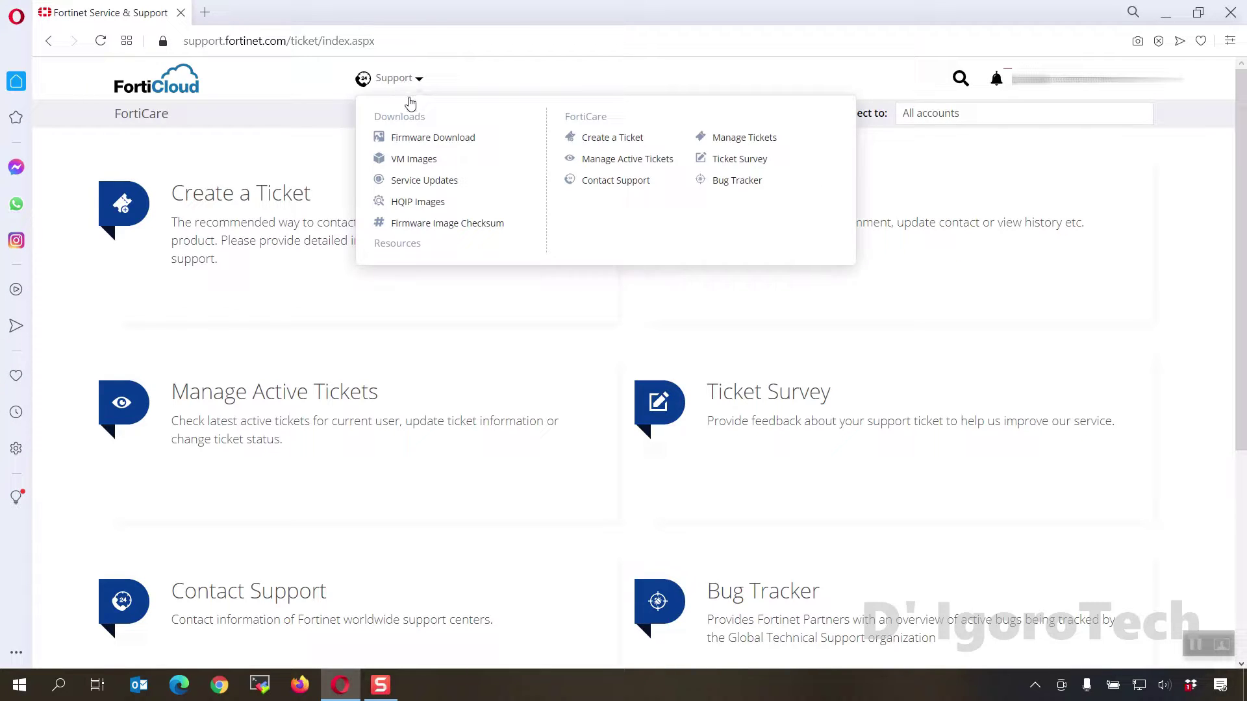
left_click(416, 138)
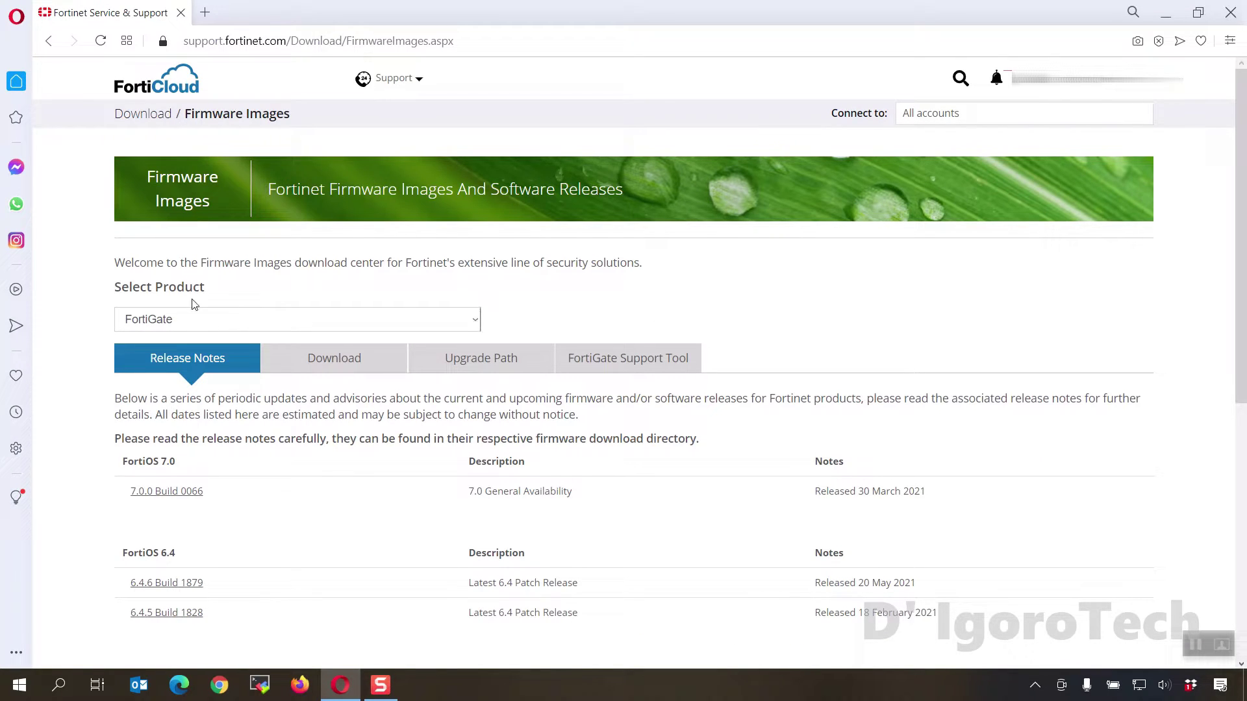
Select FortiClient as the product and show its downloadable folders
left_click(197, 329)
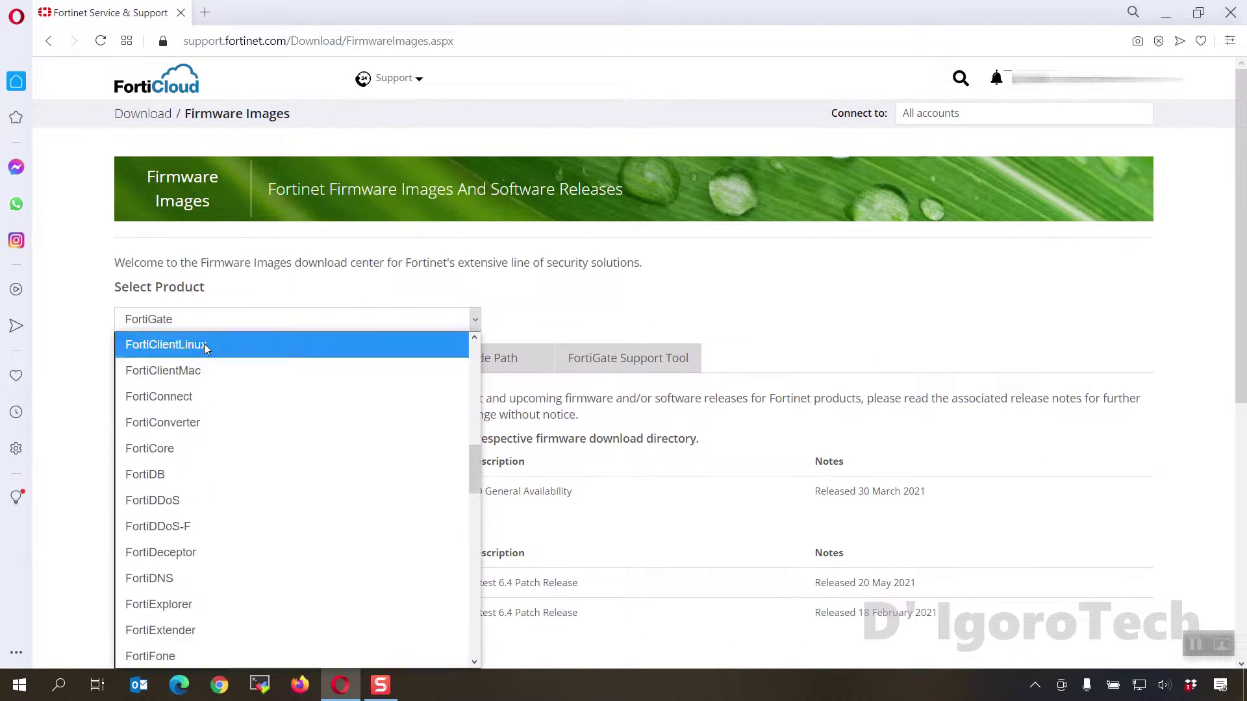
scroll(209, 406, "up", 2)
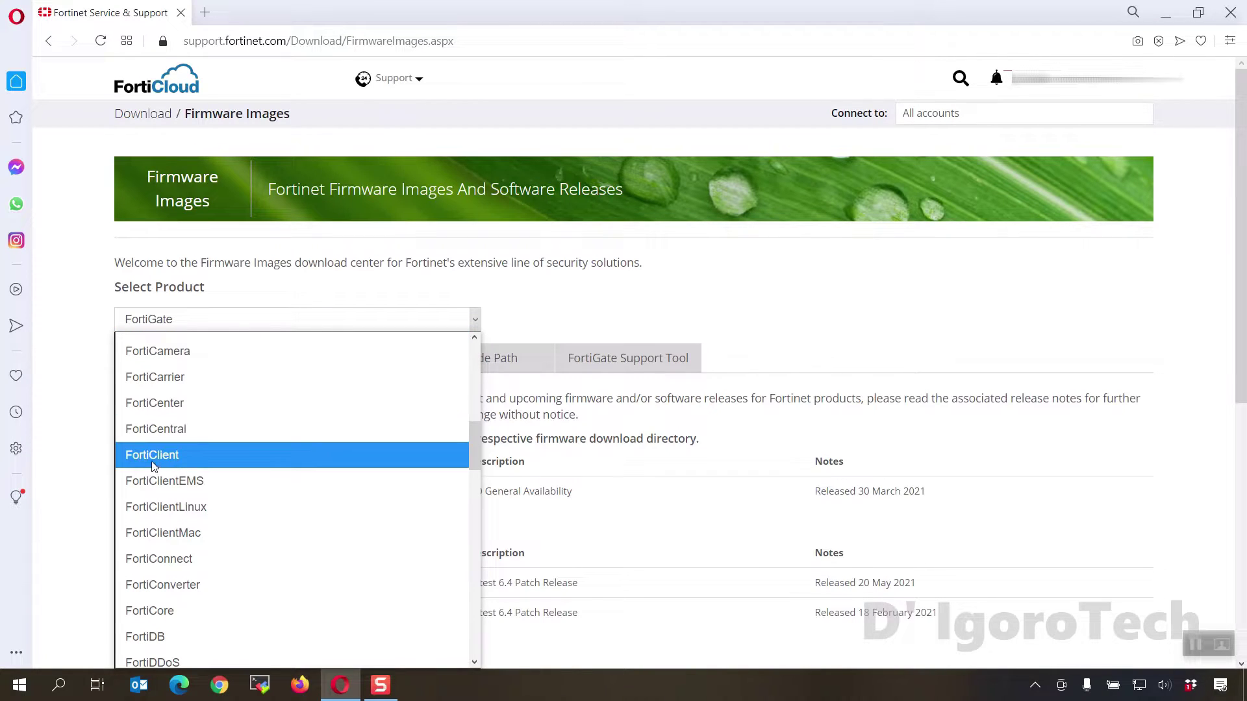
left_click(200, 444)
scroll(205, 398, "down", 3)
left_click(335, 201)
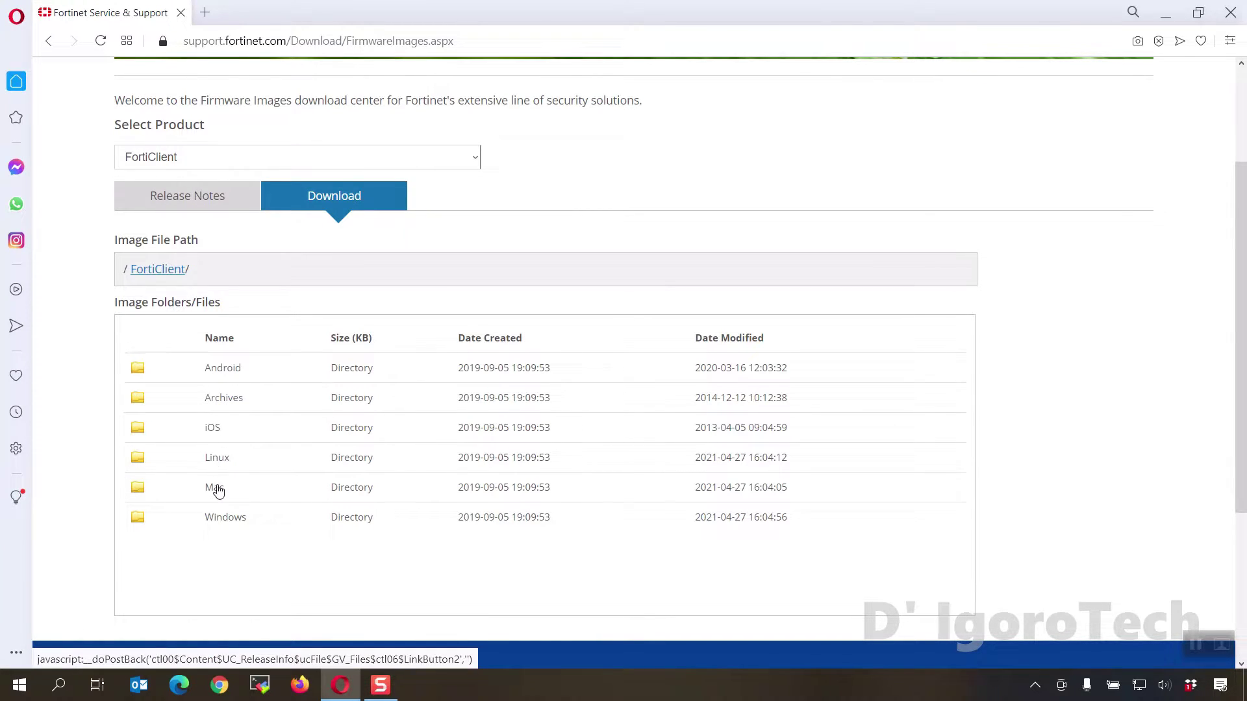
Browse Windows > v7.00 > 7.0 > 7.0.0 and download the 7.0.0 Windows release notes PDF
left_click(220, 524)
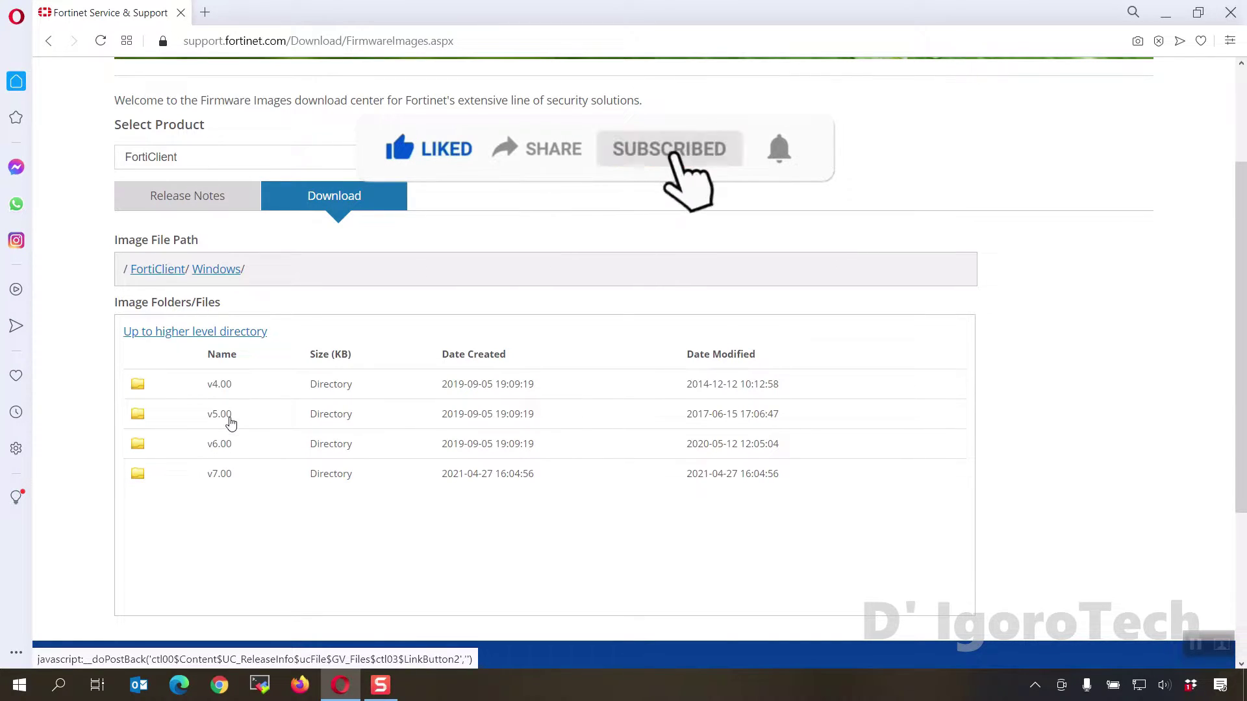
left_click(220, 475)
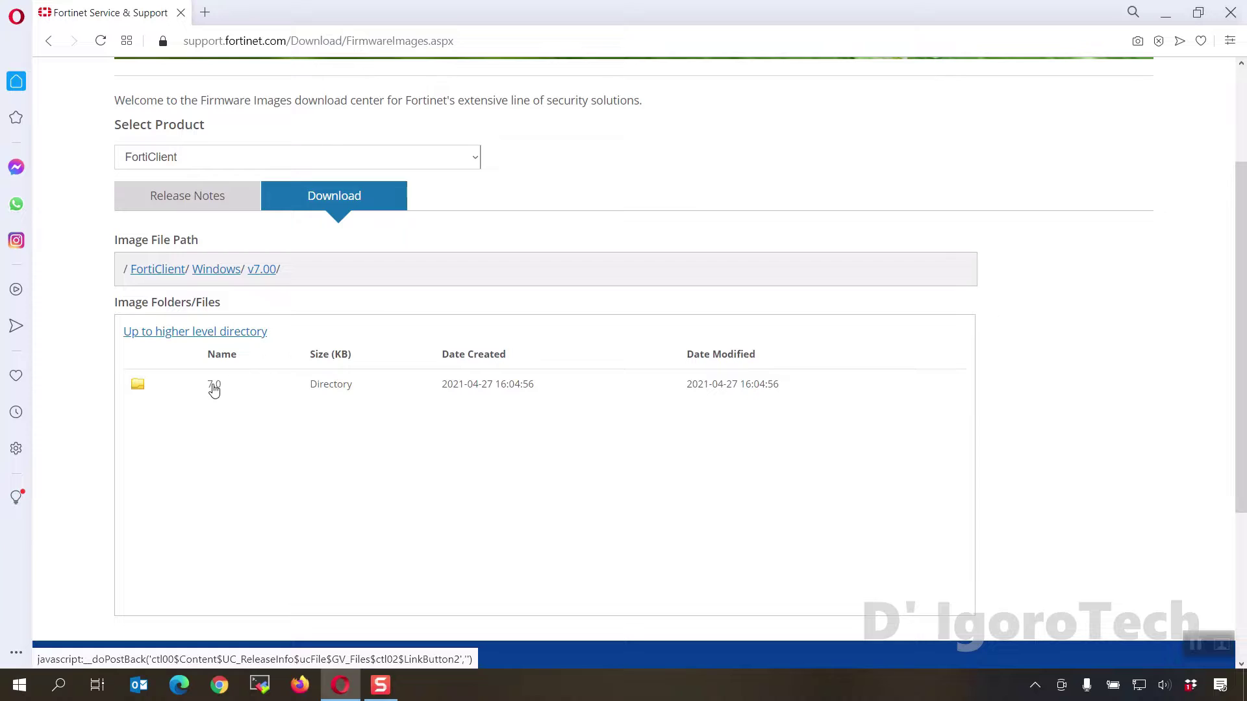
left_click(214, 390)
left_click(237, 391)
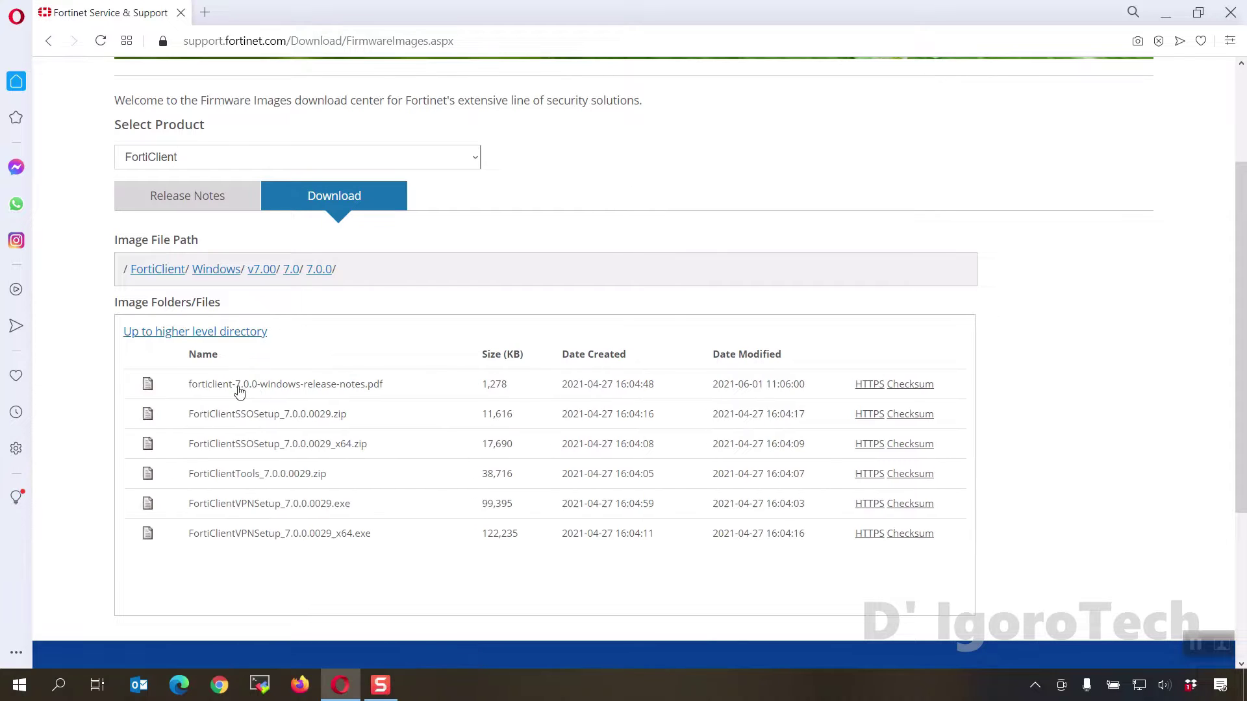
left_click(242, 389)
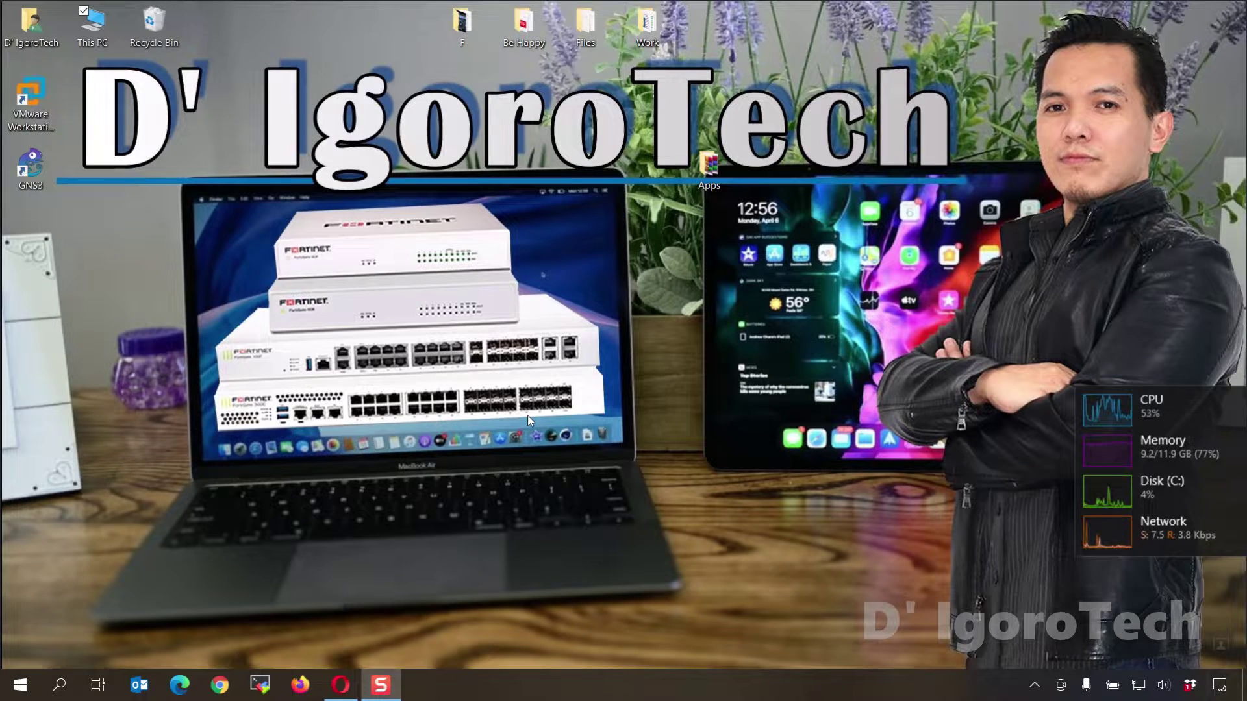
Confirm in This PC's Properties that the system type is a 64-bit operating system
right_click(98, 36)
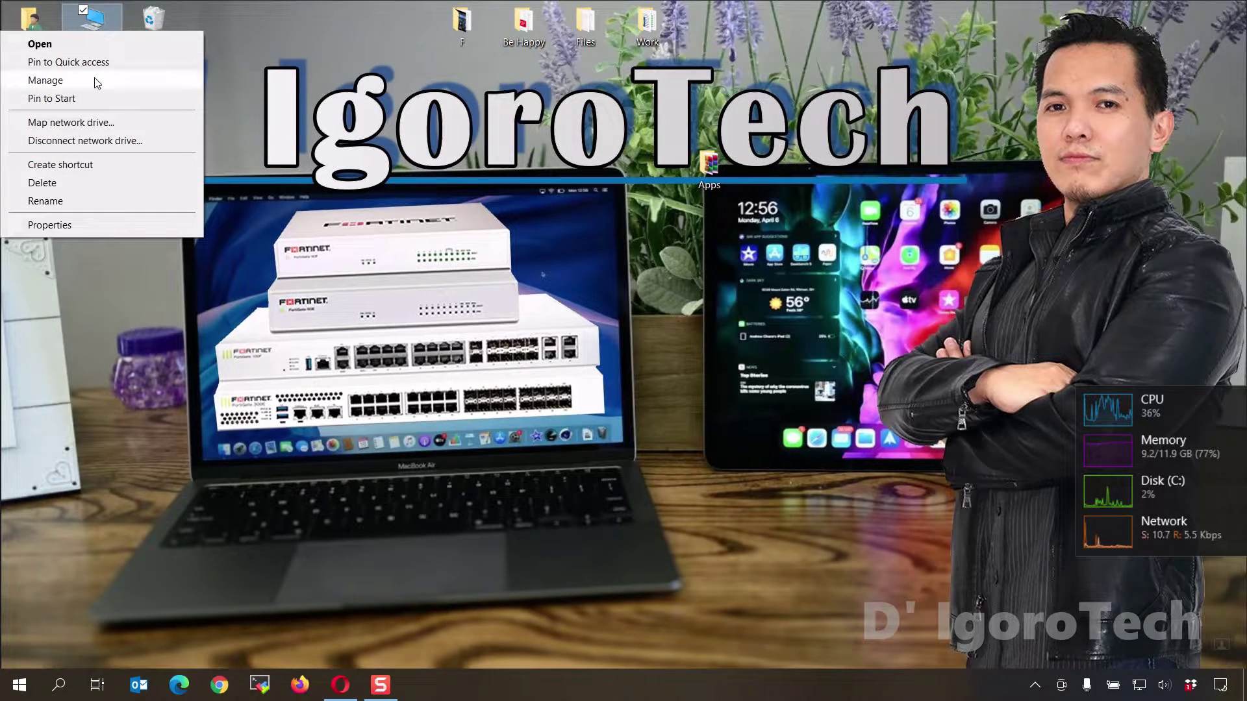
left_click(50, 224)
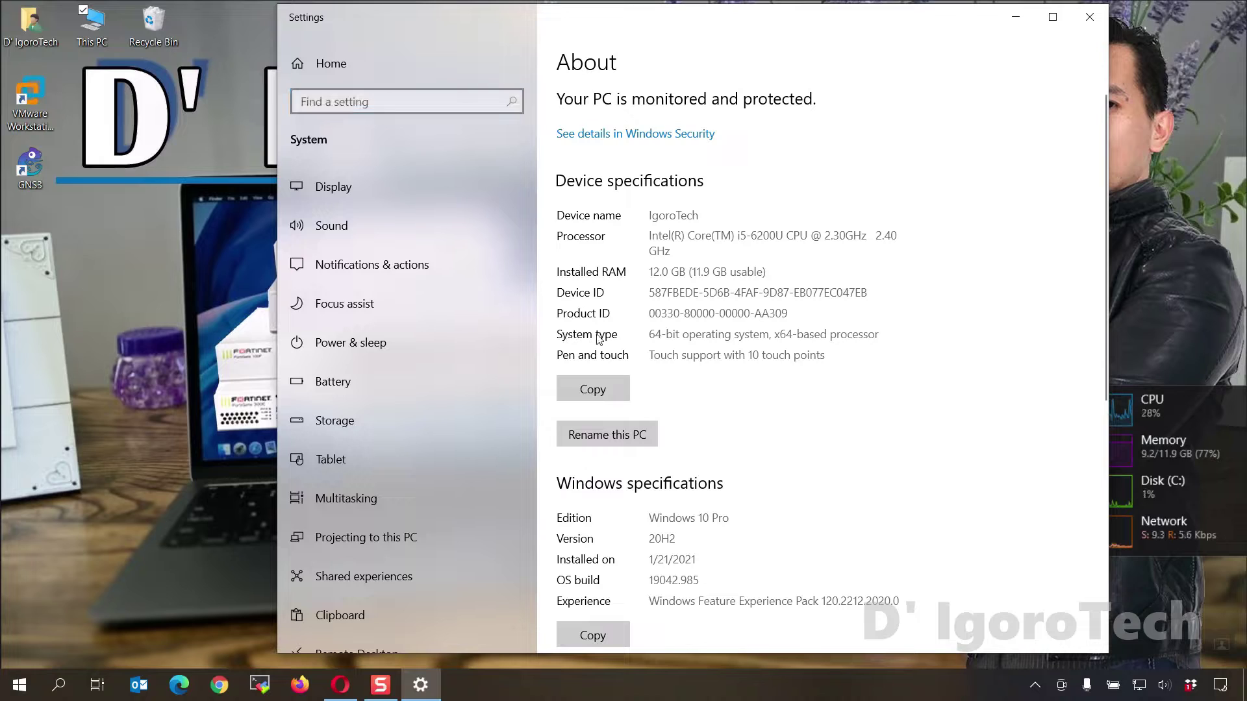
left_click_drag(650, 336, 769, 338)
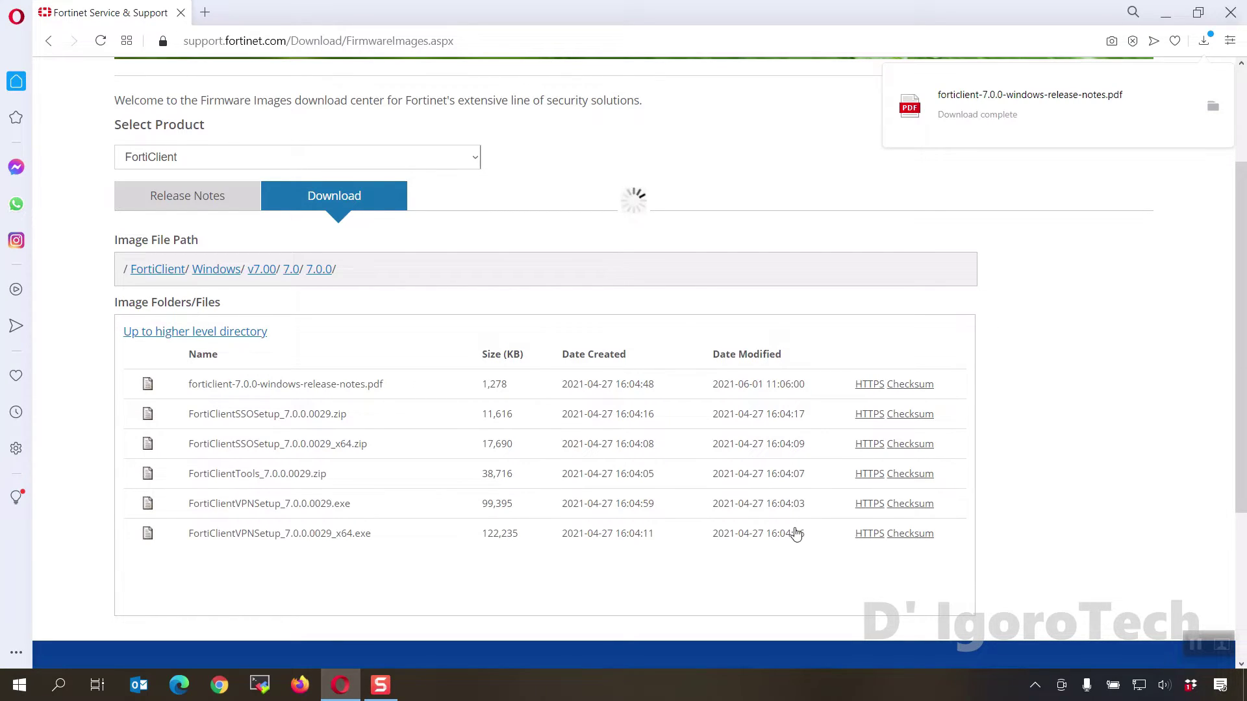
Download FortiClientVPNSetup_7.0.0.0029_x64.exe over HTTPS and save it to Downloads
left_click(869, 536)
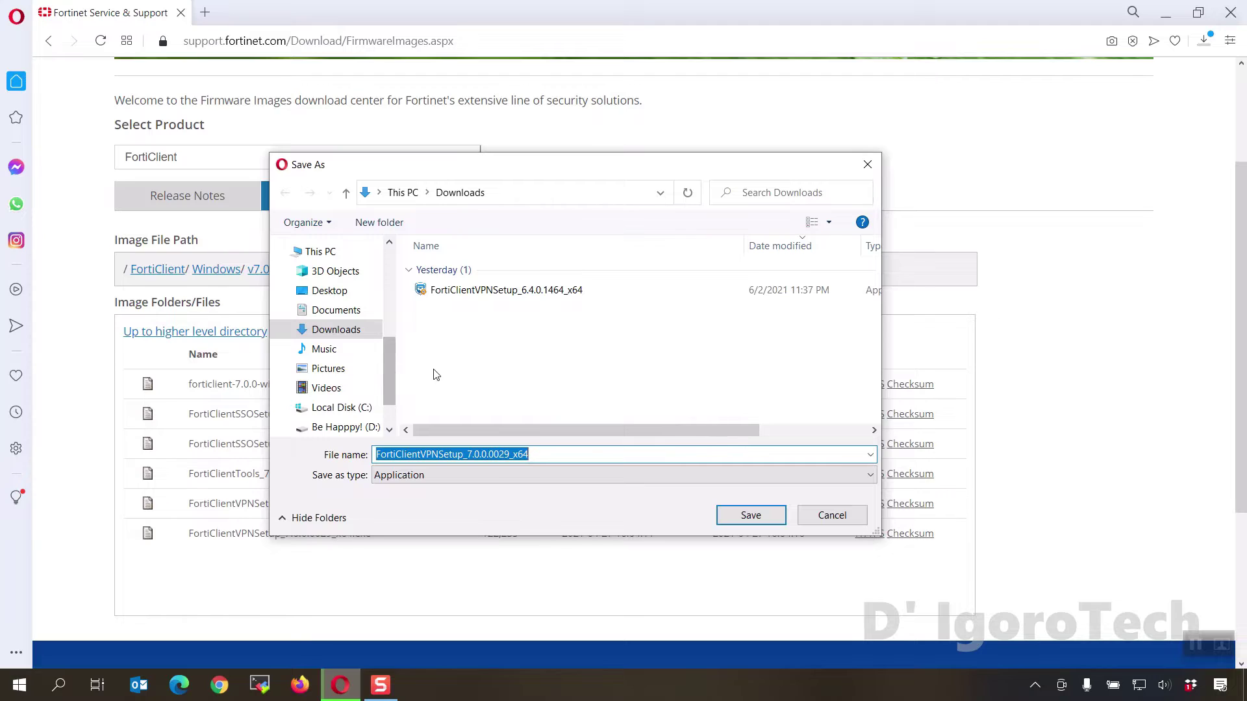
left_click(743, 517)
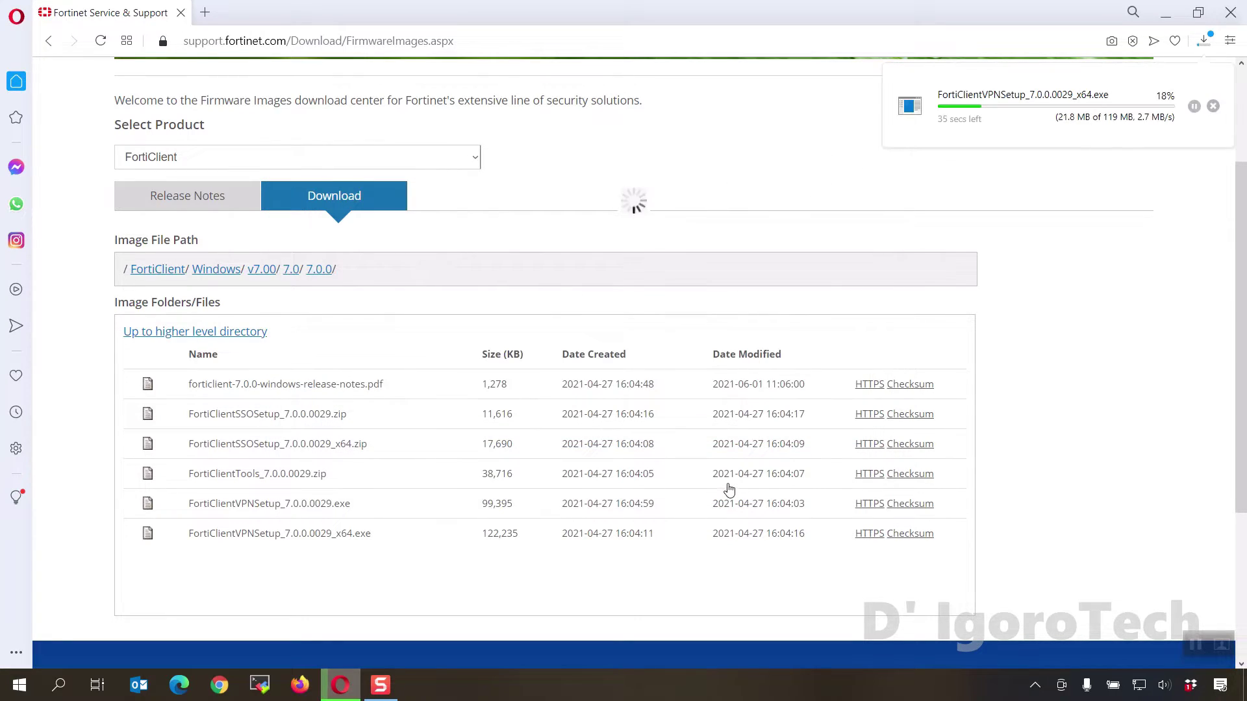
In a new tab, search Google for 'forticlient rel' to find the release notes
left_click(204, 12)
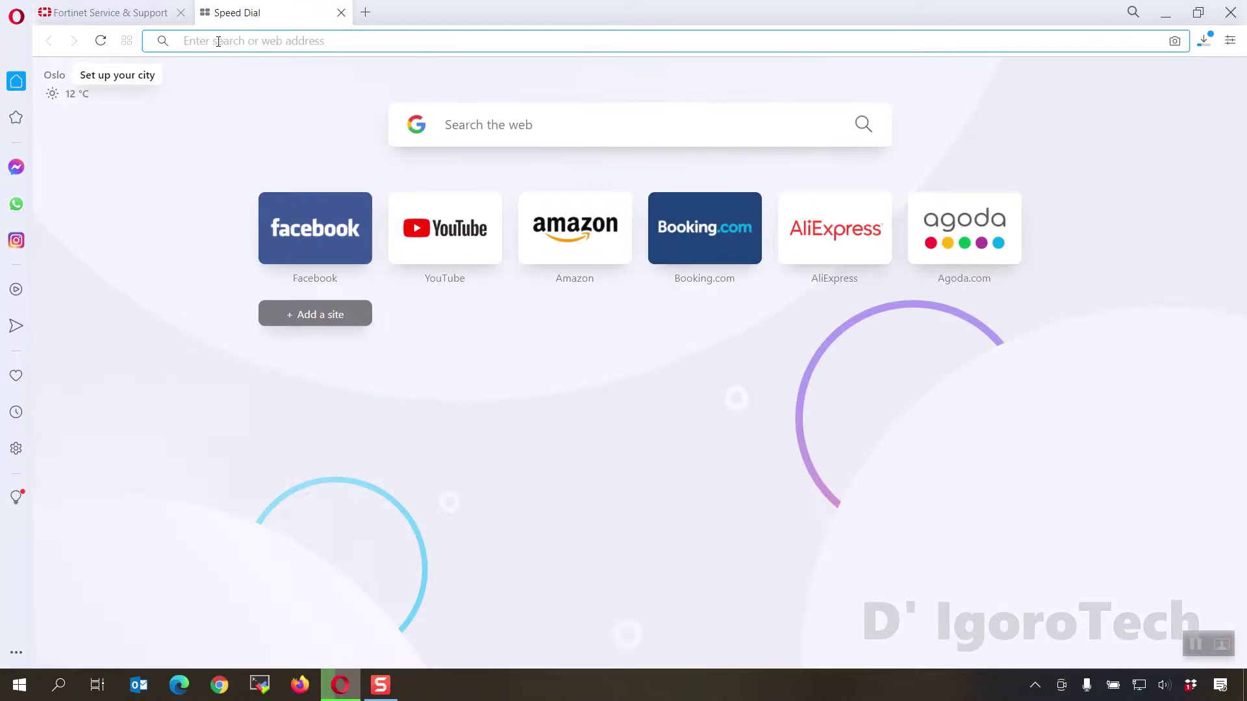
type("go")
key("Return")
type("forticlient rel")
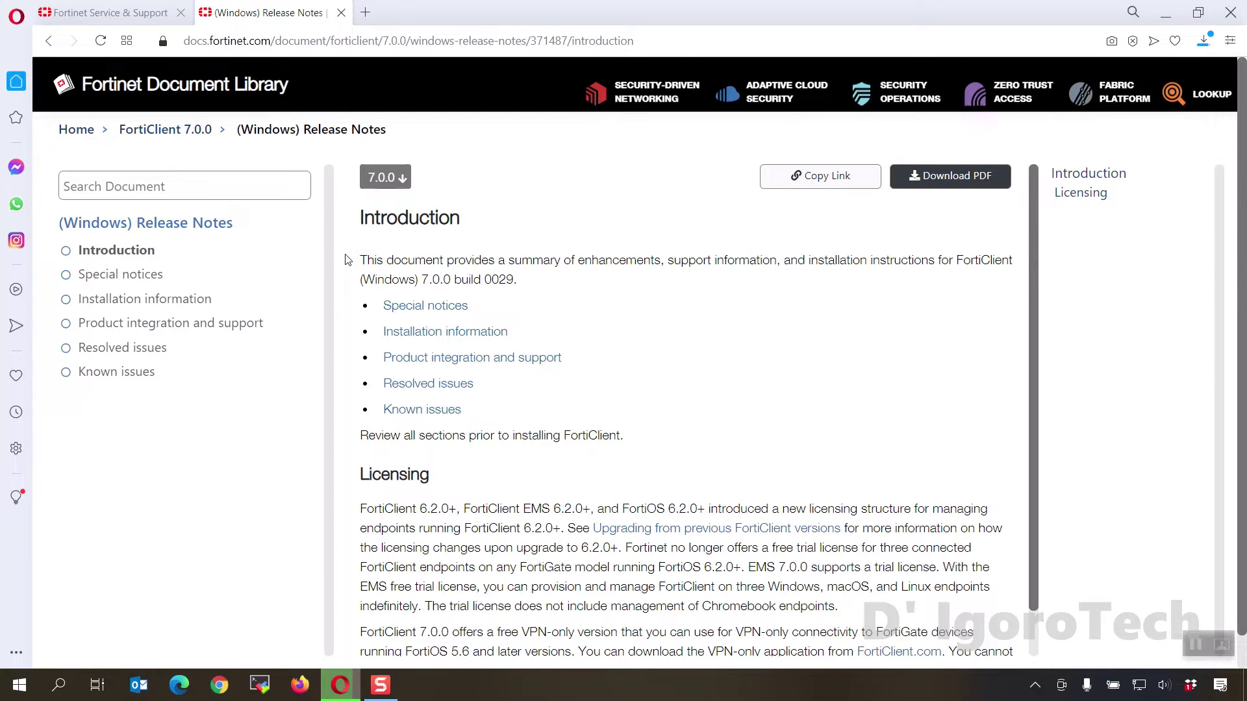
scroll(490, 287, "down", 2)
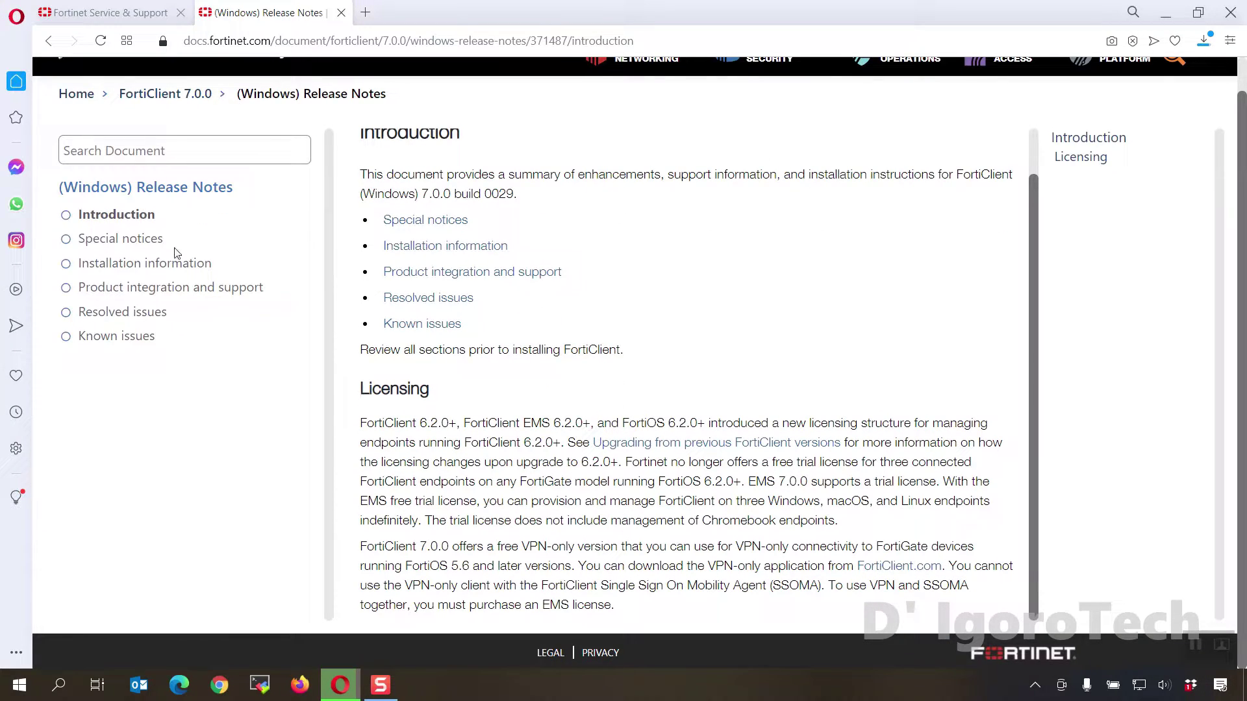
Read the release notes' Product integration and support, Resolved issues and Known issues sections
left_click(195, 287)
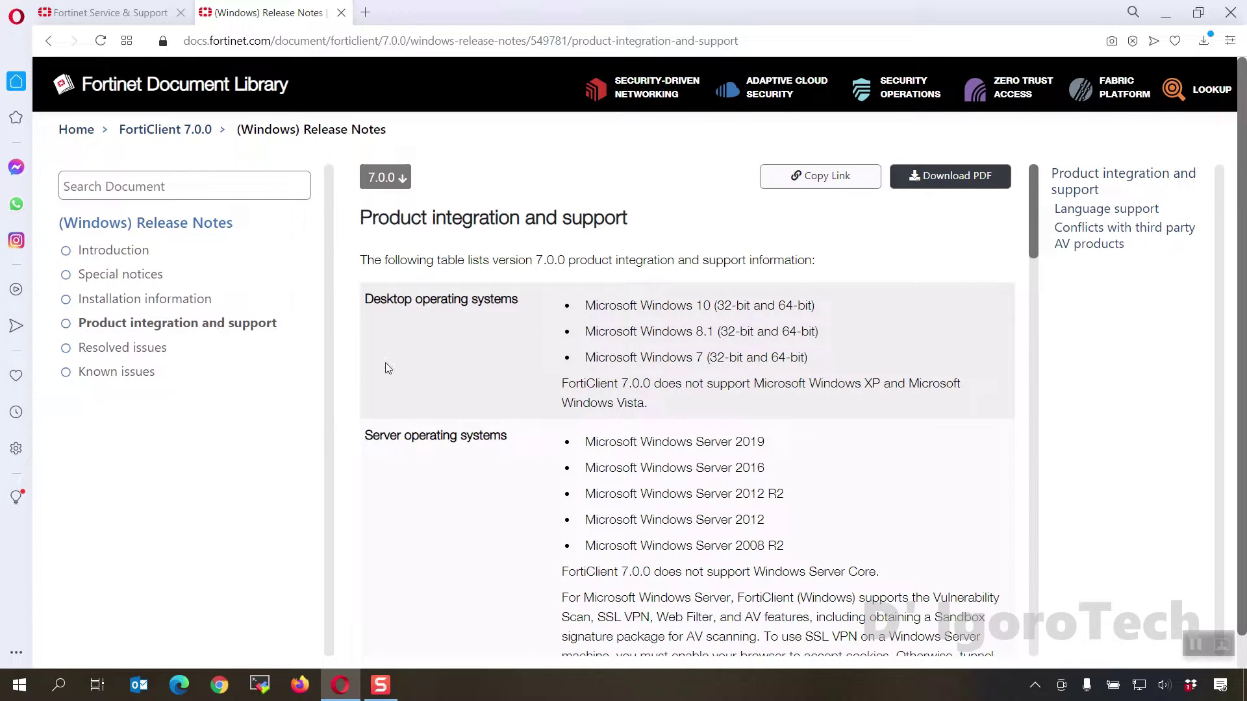
scroll(446, 374, "down", 1)
scroll(446, 374, "up", 1)
scroll(586, 411, "down", 2)
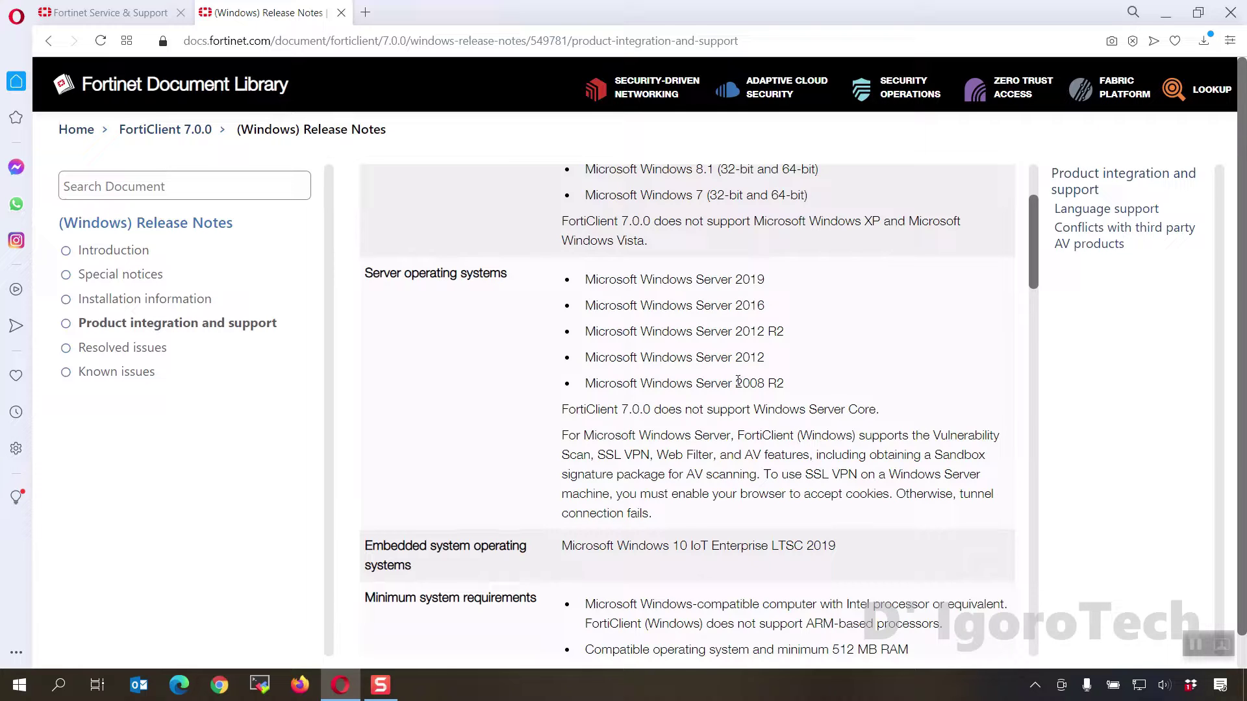
scroll(739, 382, "down", 2)
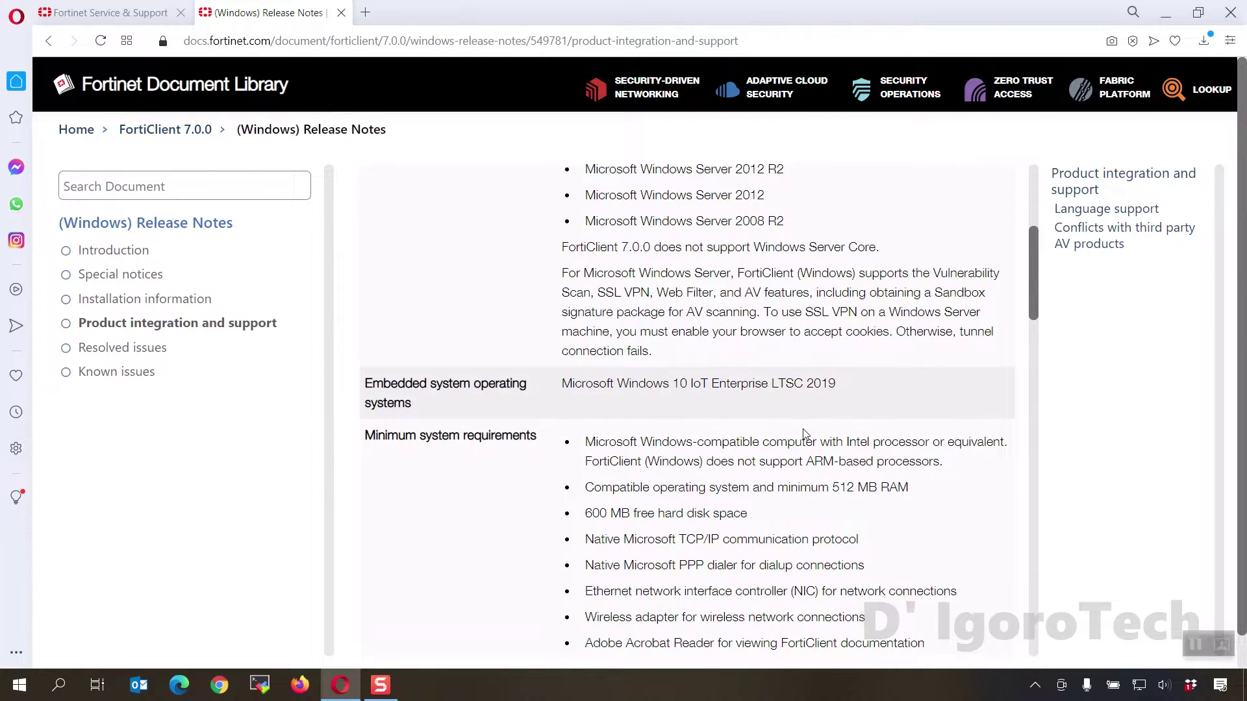
scroll(804, 434, "down", 3)
scroll(804, 429, "down", 1)
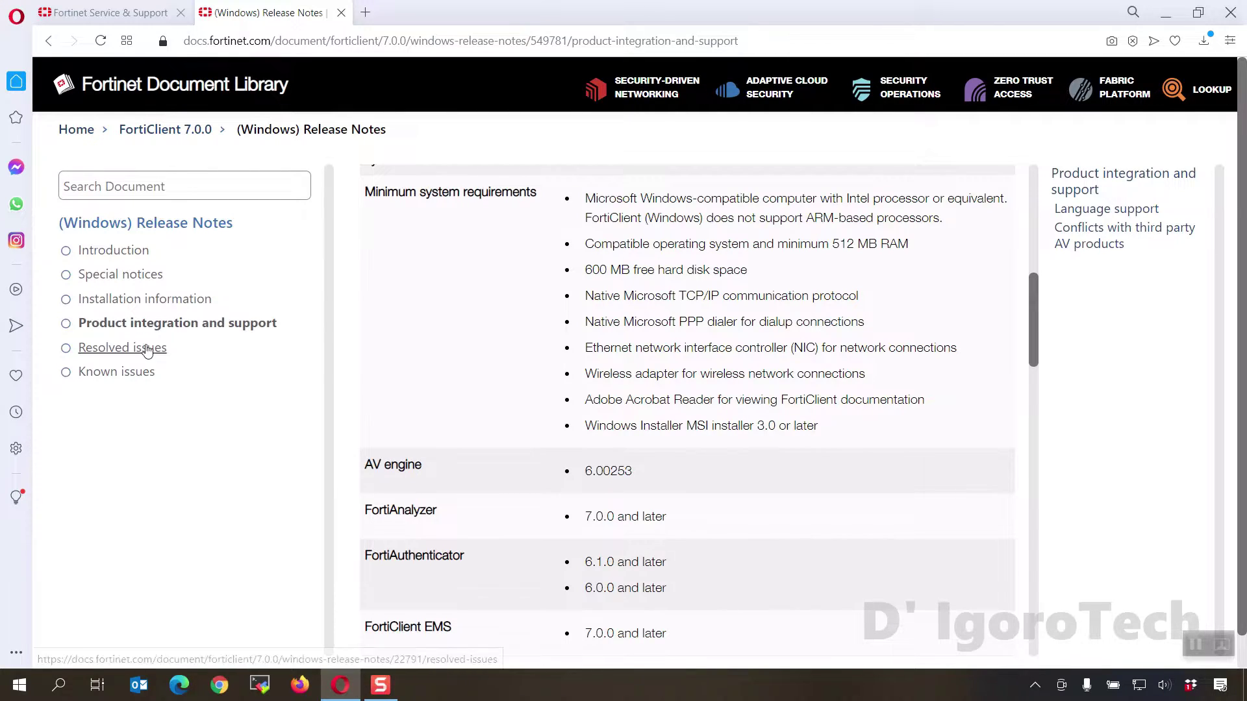
left_click(124, 349)
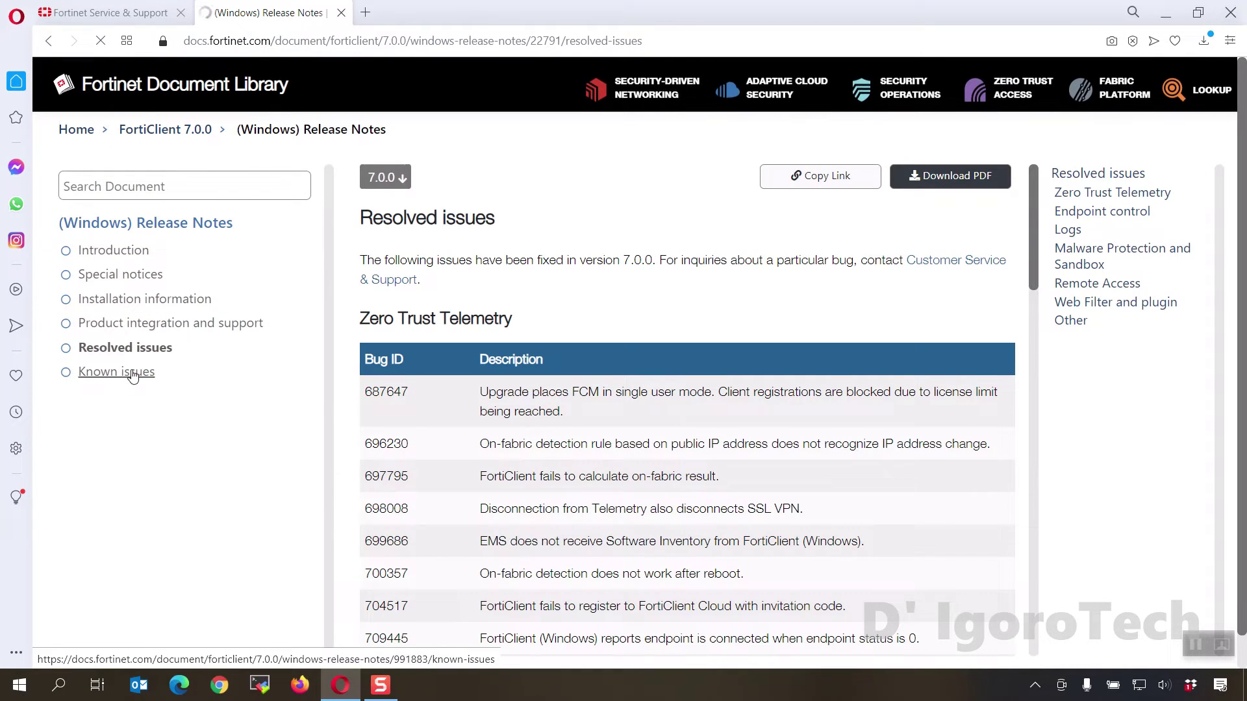
left_click(132, 374)
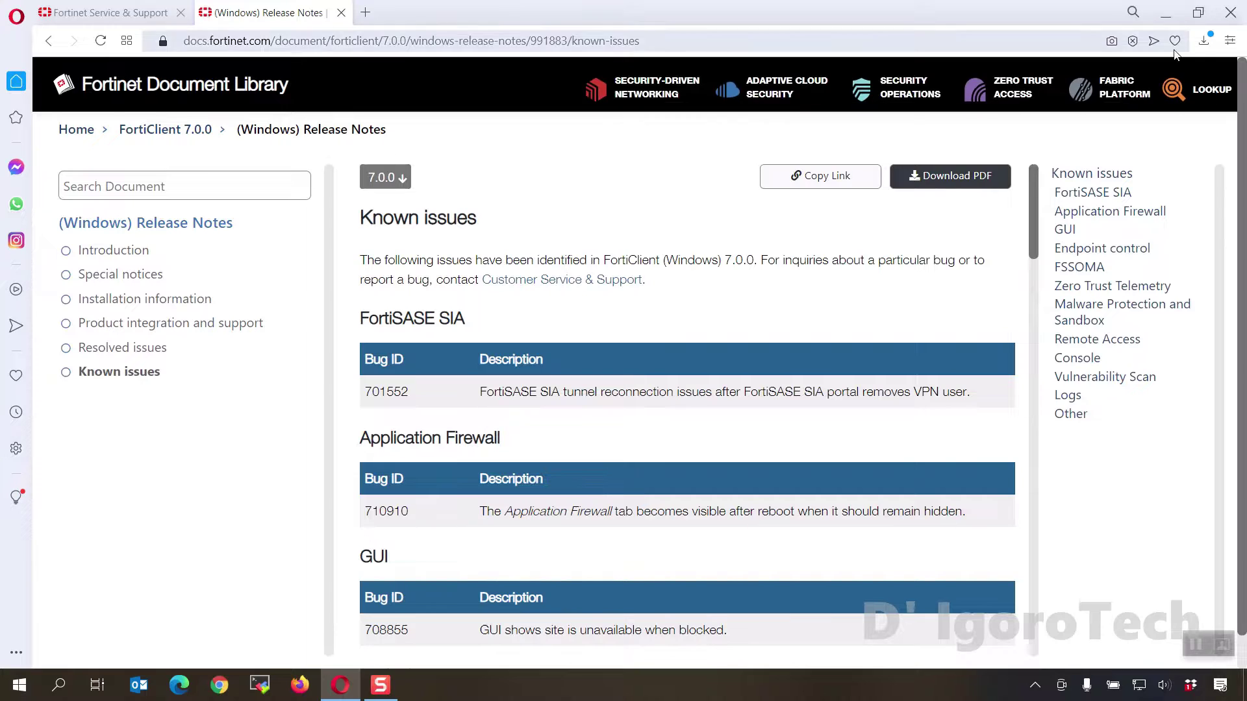
Show the downloaded installer in its Downloads folder and minimise the browser
left_click(1204, 40)
left_click(1210, 151)
left_click(1163, 19)
Launch the FortiClientVPNSetup_7.0.0.0029_x64 installer from Downloads and minimize the Explorer window
left_click_drag(540, 24, 647, 78)
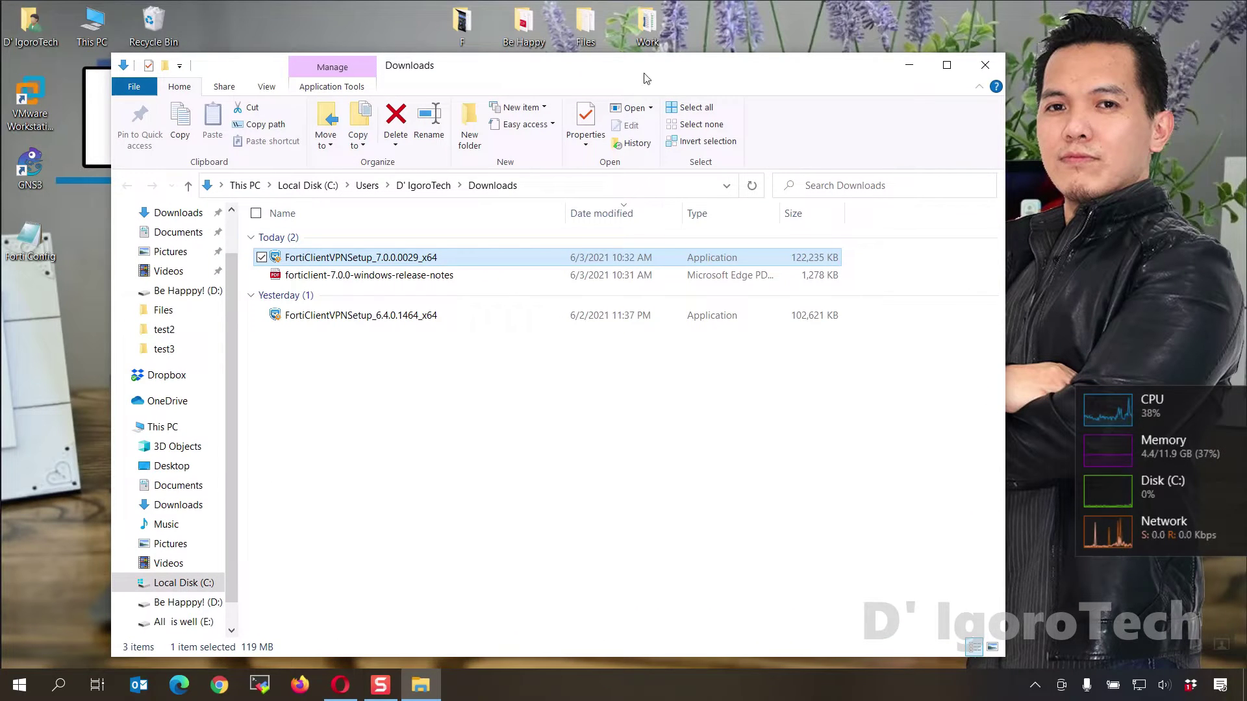
double_click(401, 261)
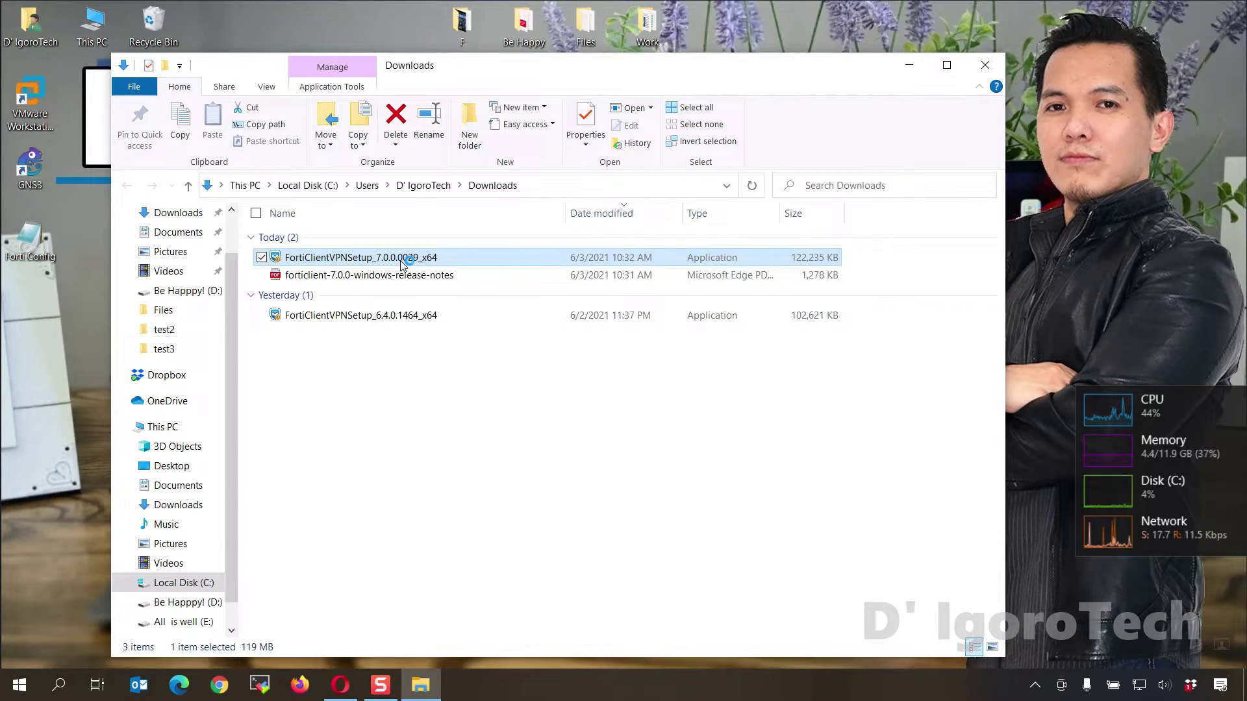
left_click(911, 69)
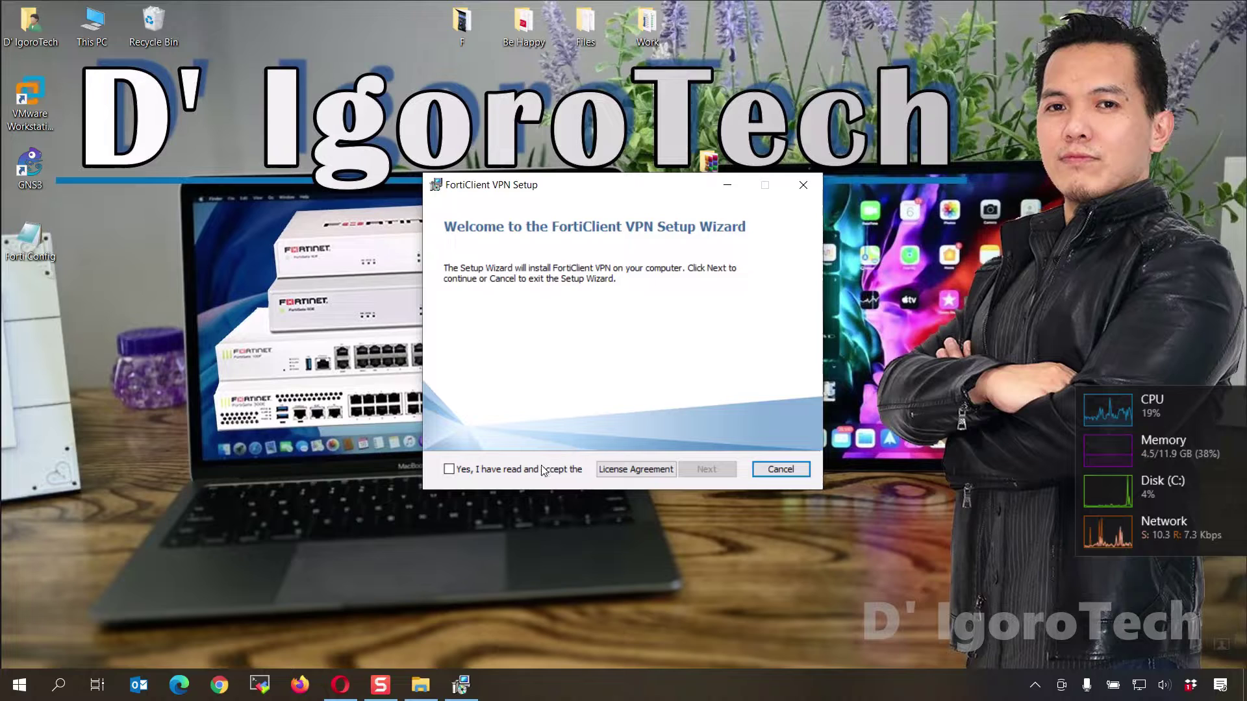
Accept the licence and install FortiClient VPN into C:\Program Files\Fortinet\FortiClient\, then finish the wizard
left_click(517, 473)
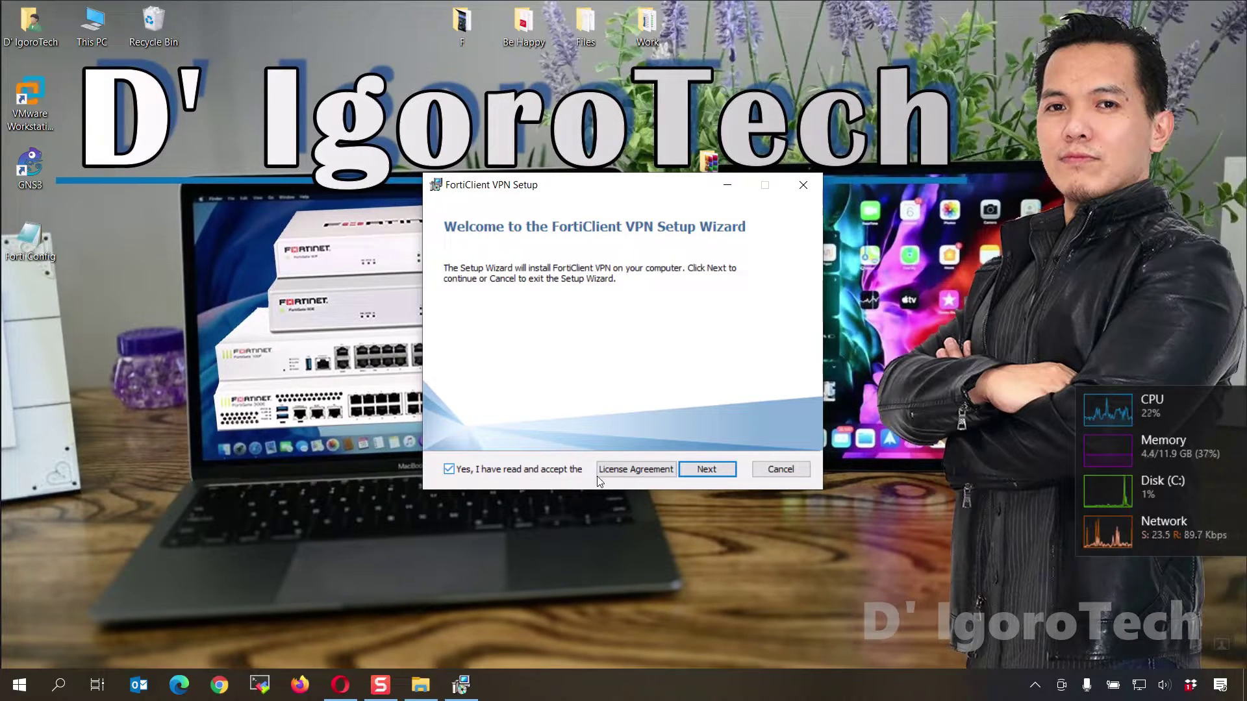
left_click(706, 469)
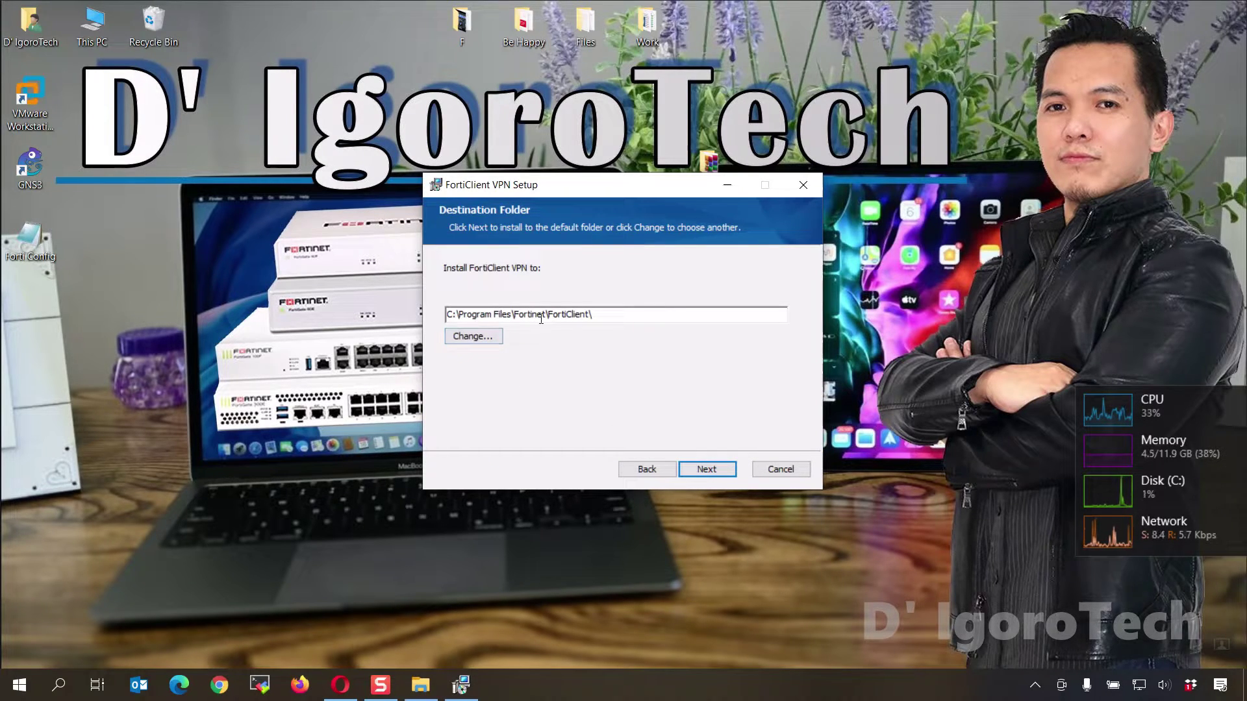
left_click(708, 469)
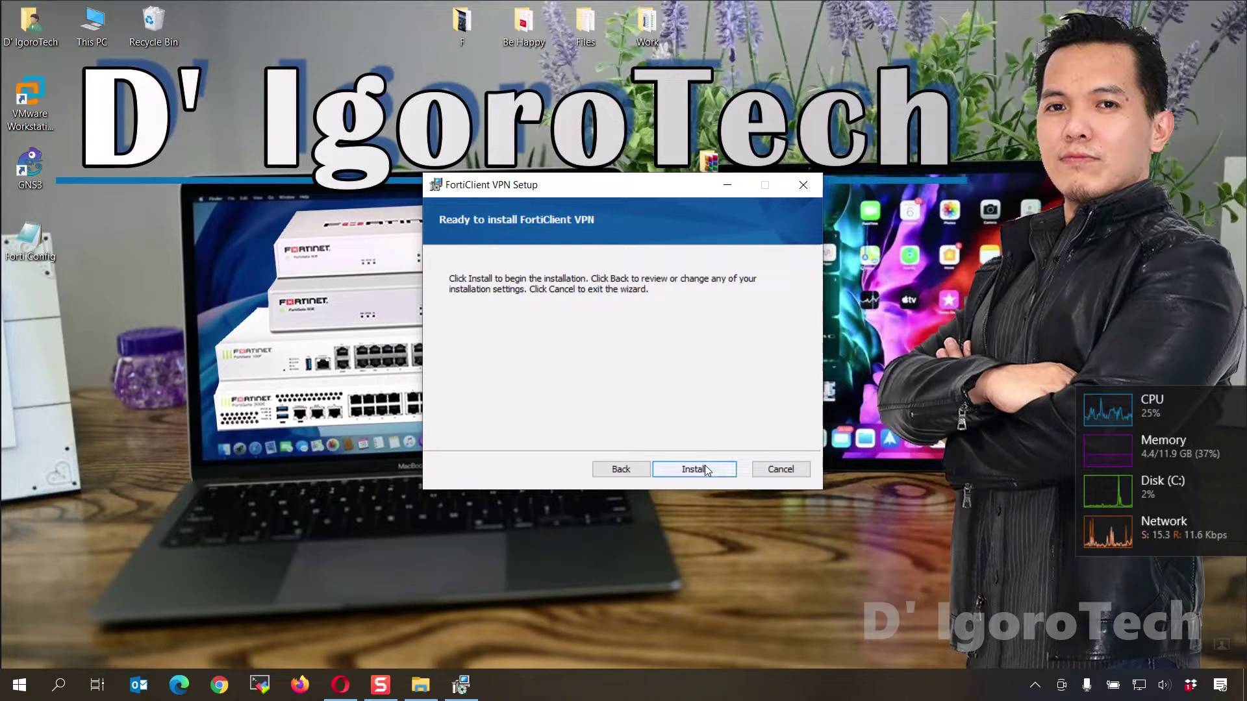
left_click(706, 469)
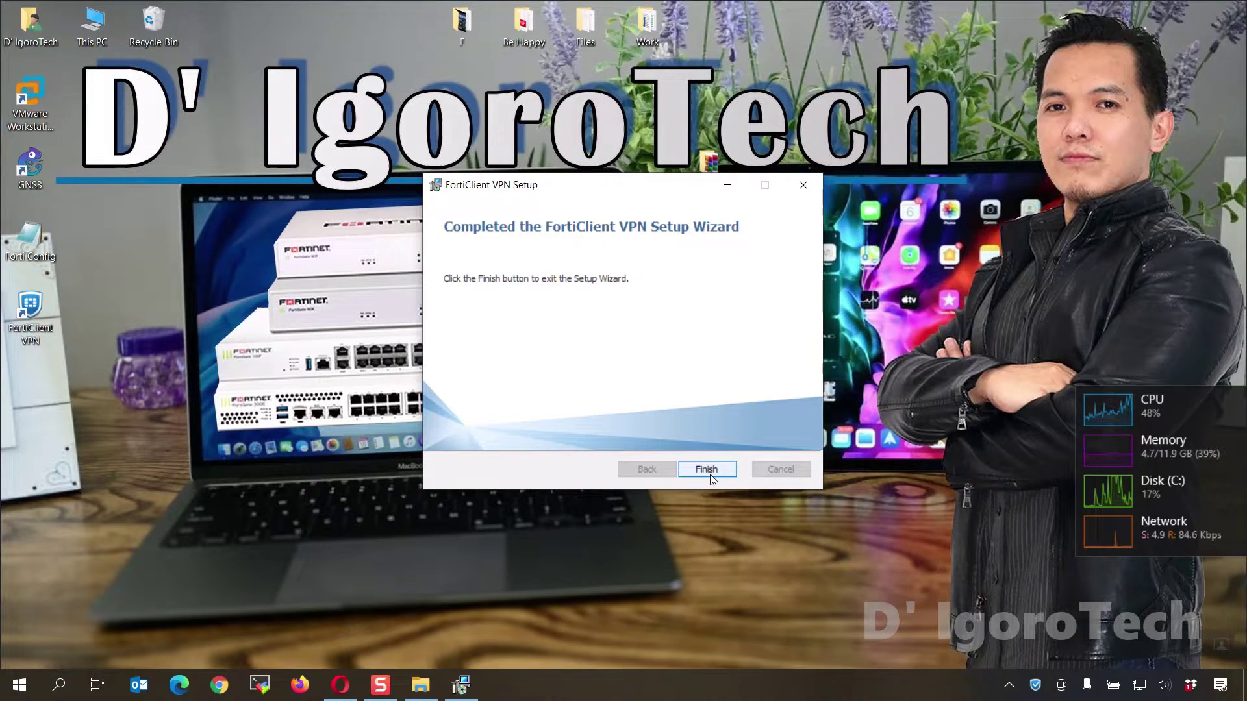
left_click(708, 470)
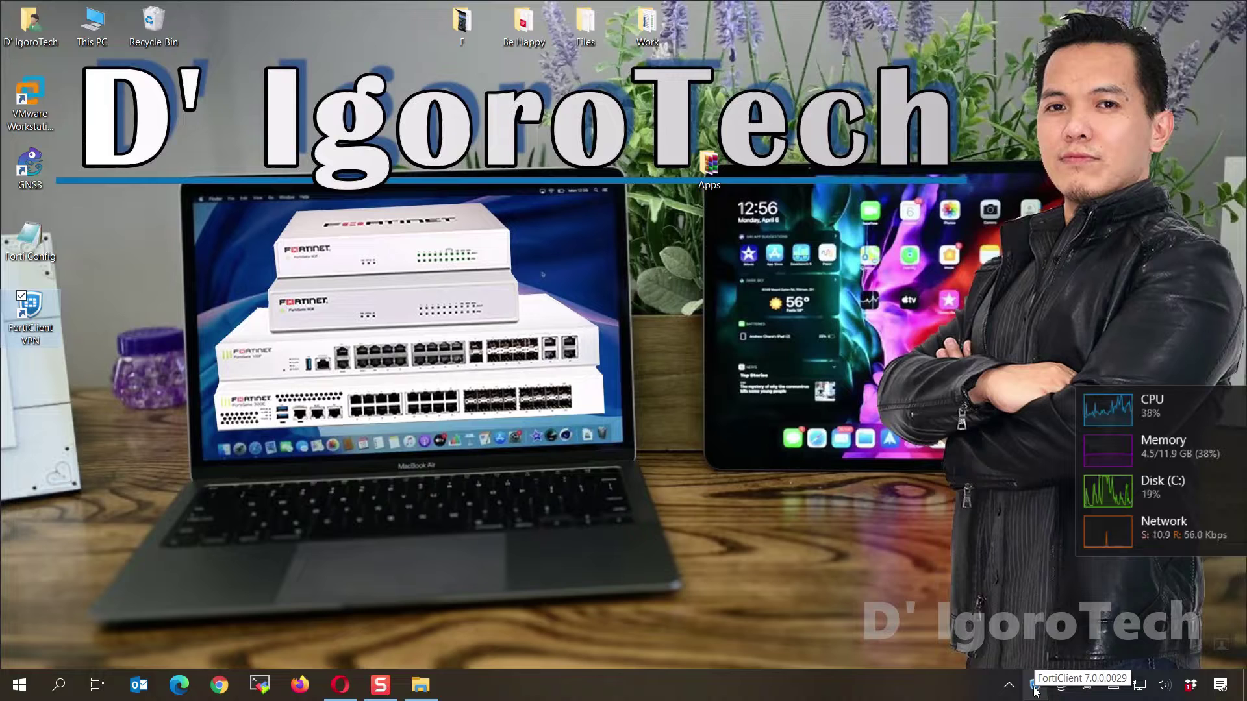
Launch FortiClient VPN and start a new VPN connection, comparing IPsec VPN and ending on SSL-VPN
double_click(1034, 687)
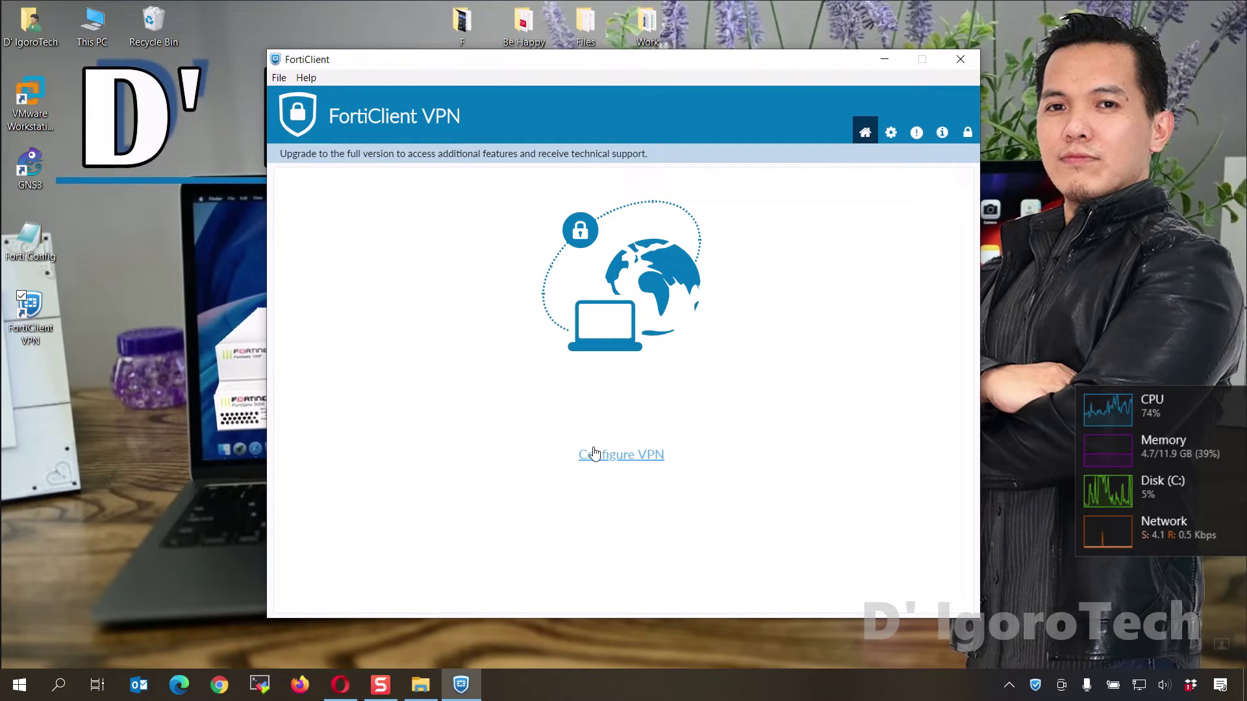
left_click(617, 460)
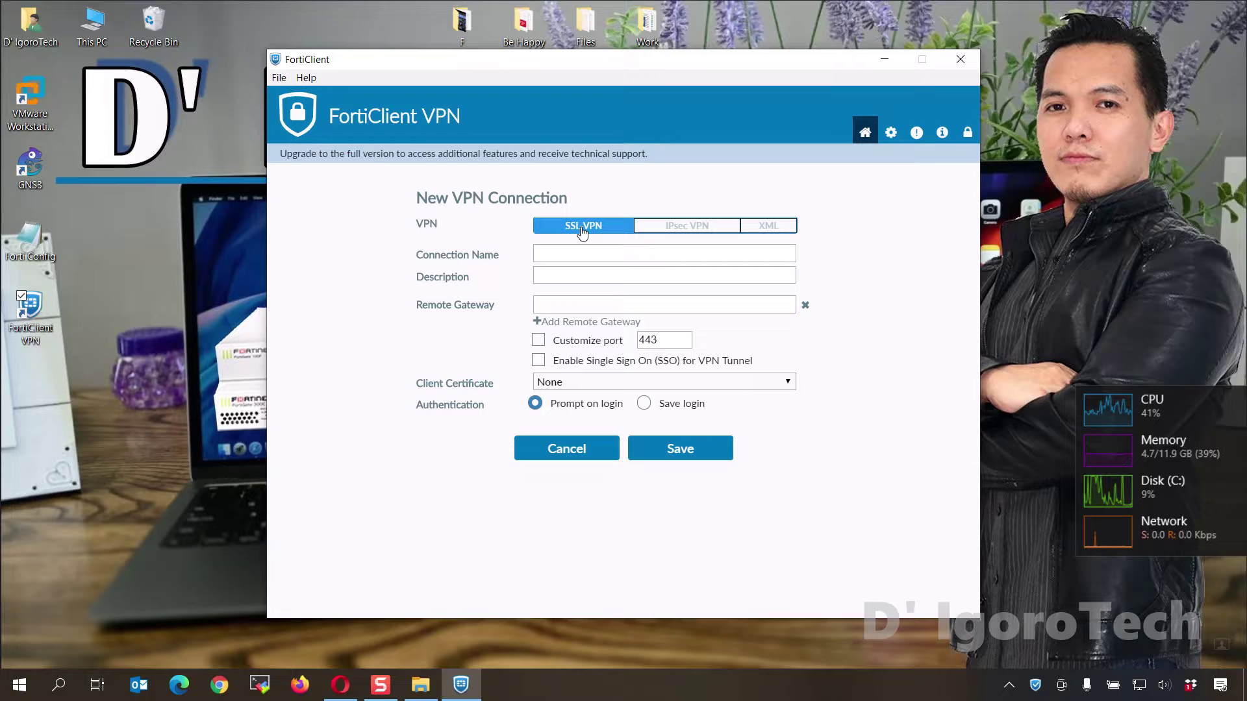
left_click(687, 233)
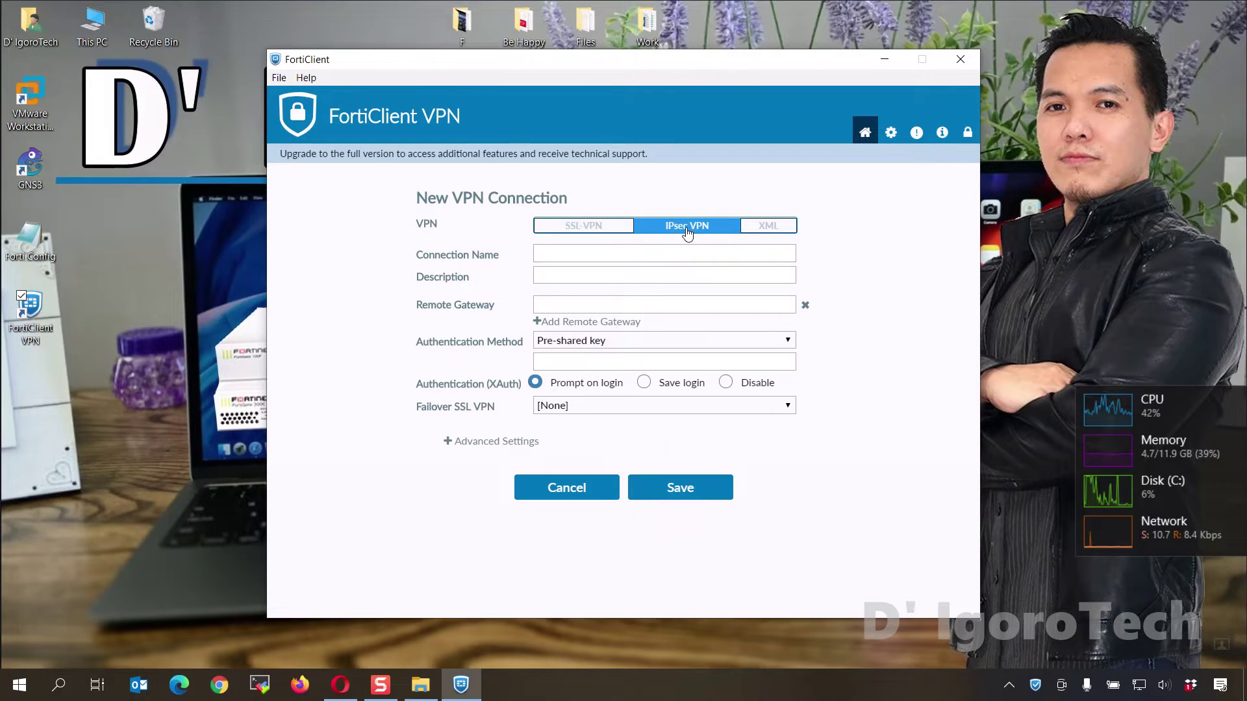
left_click(609, 231)
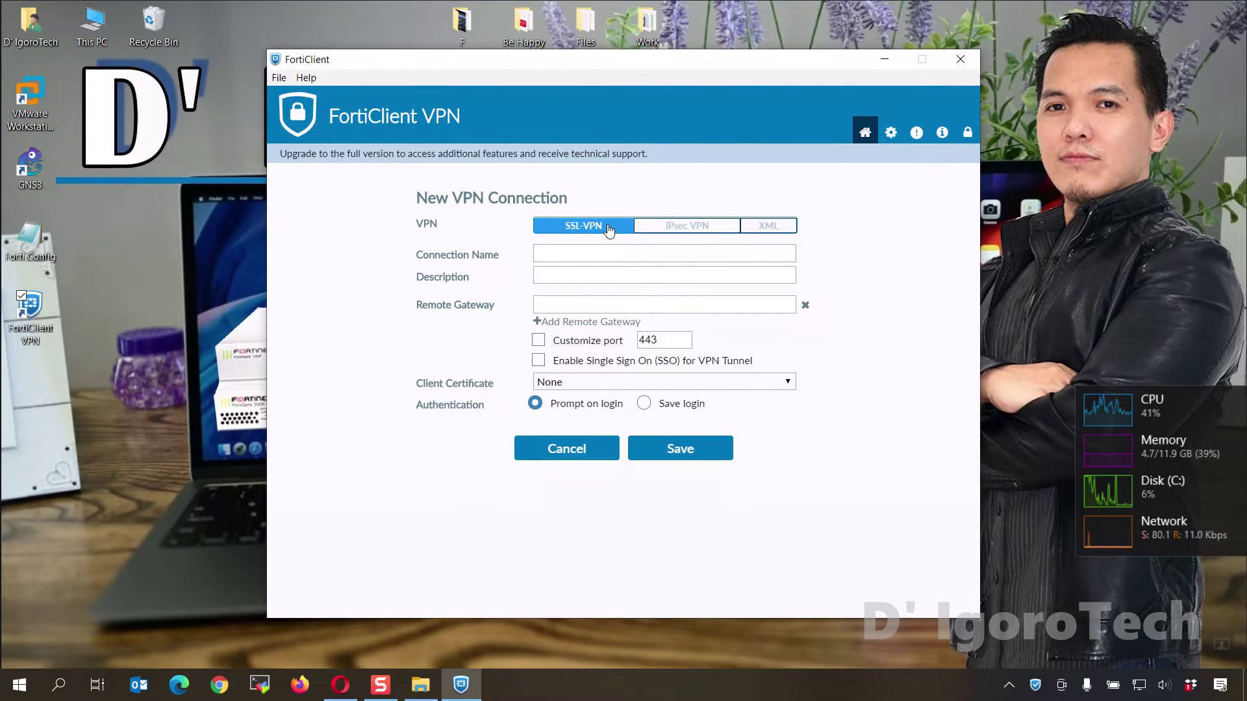
left_click(677, 233)
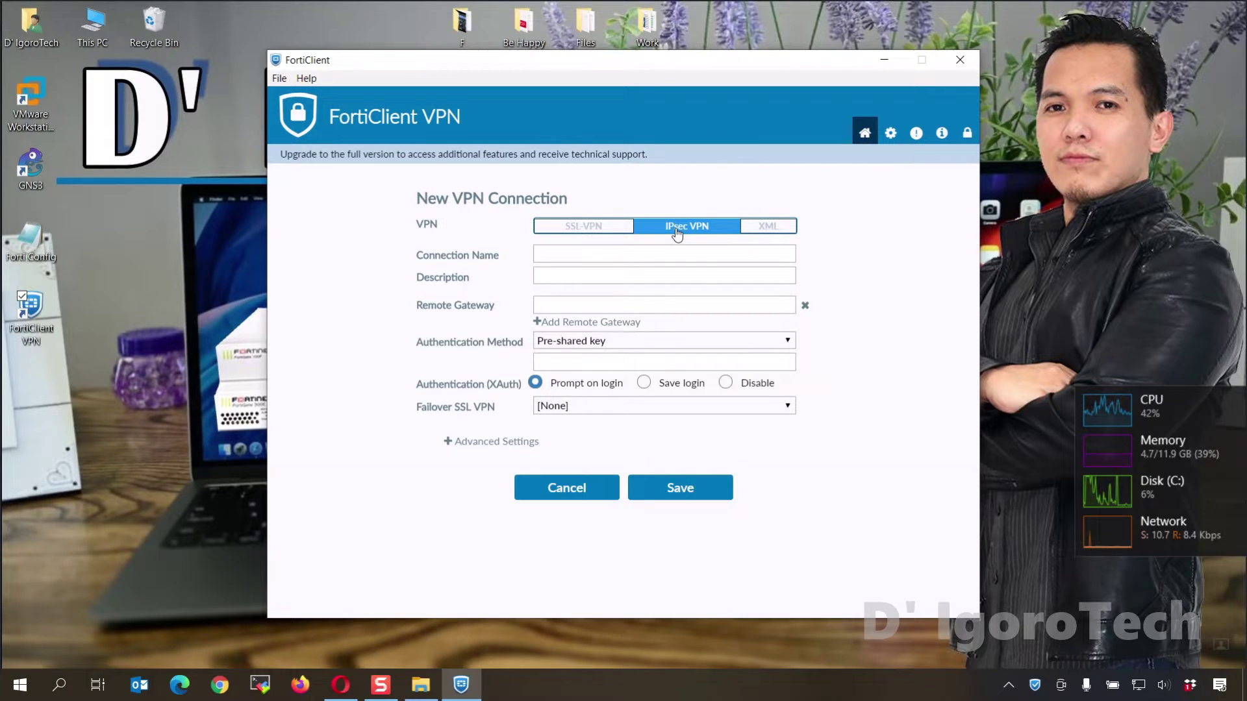
left_click(583, 226)
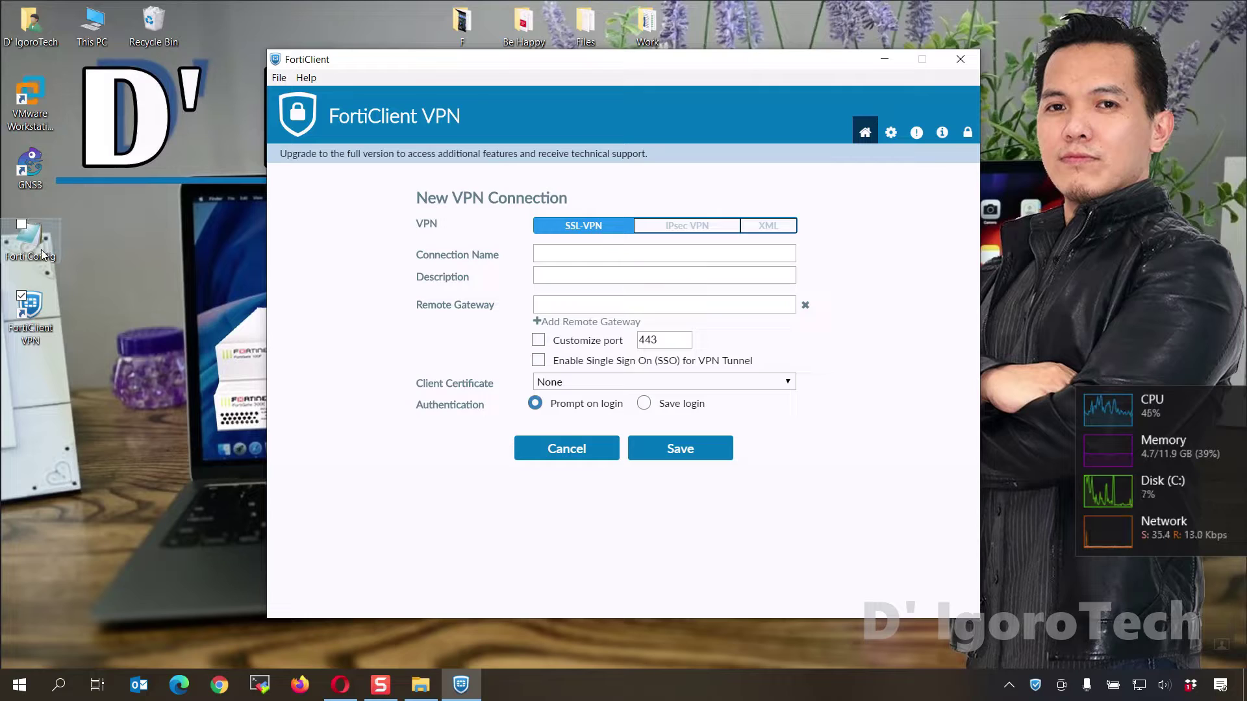
Name the connection My Company with remote gateway igorotech.fortiddns.com
left_click(548, 256)
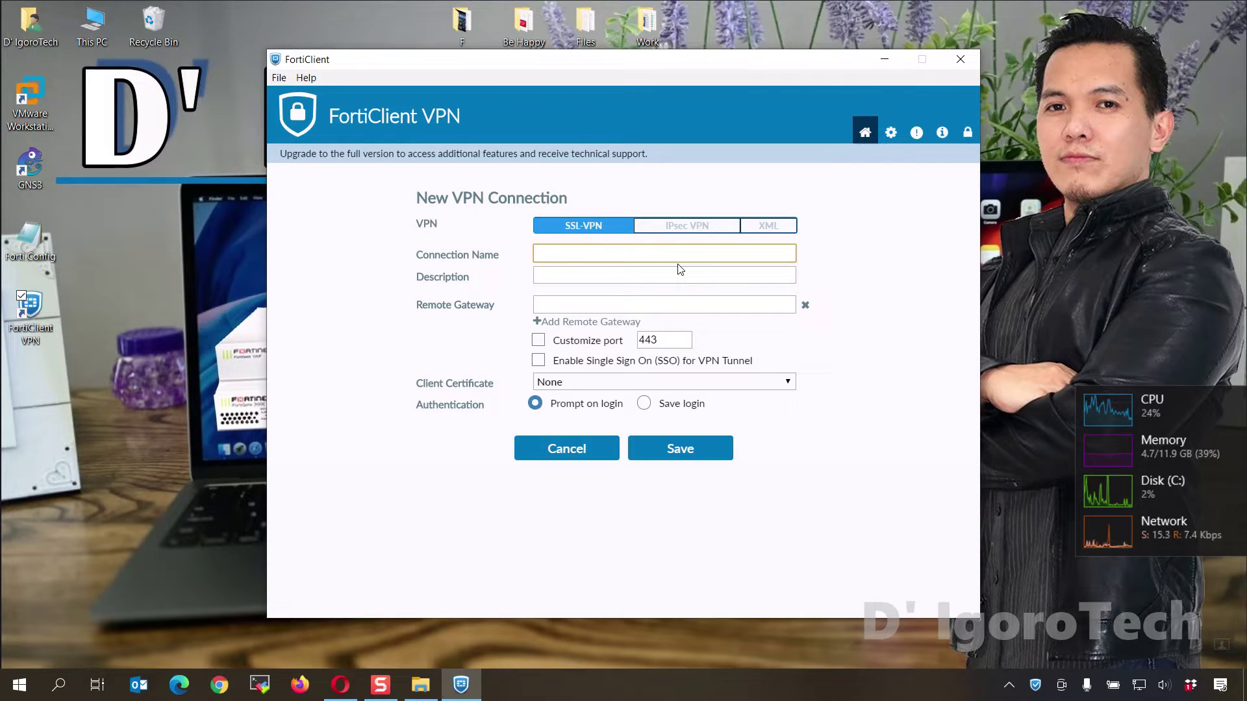
type("y Comp")
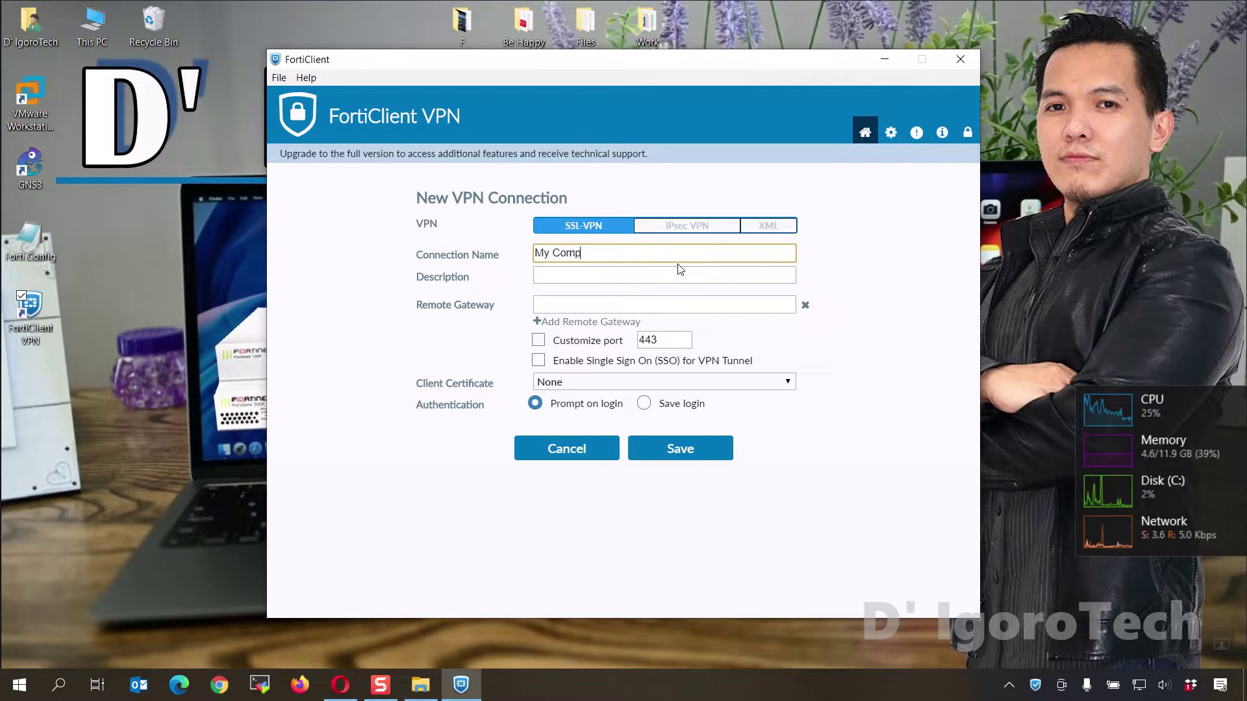
type("any")
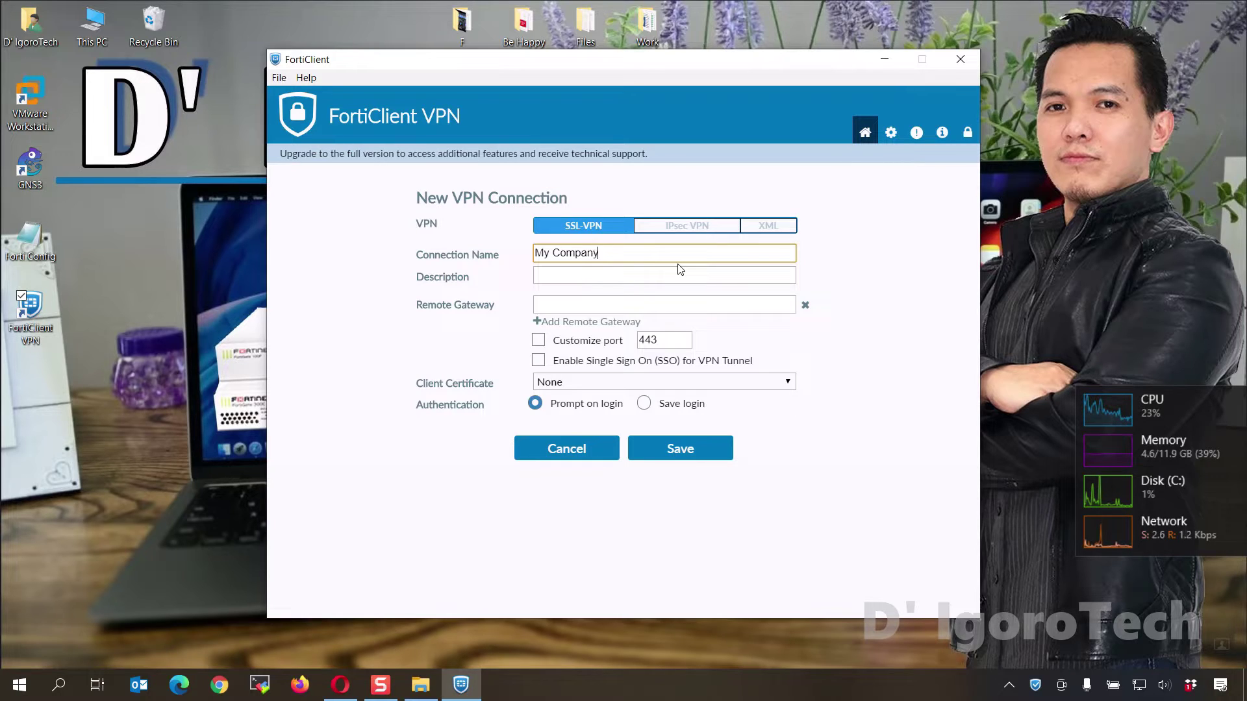
key("Tab")
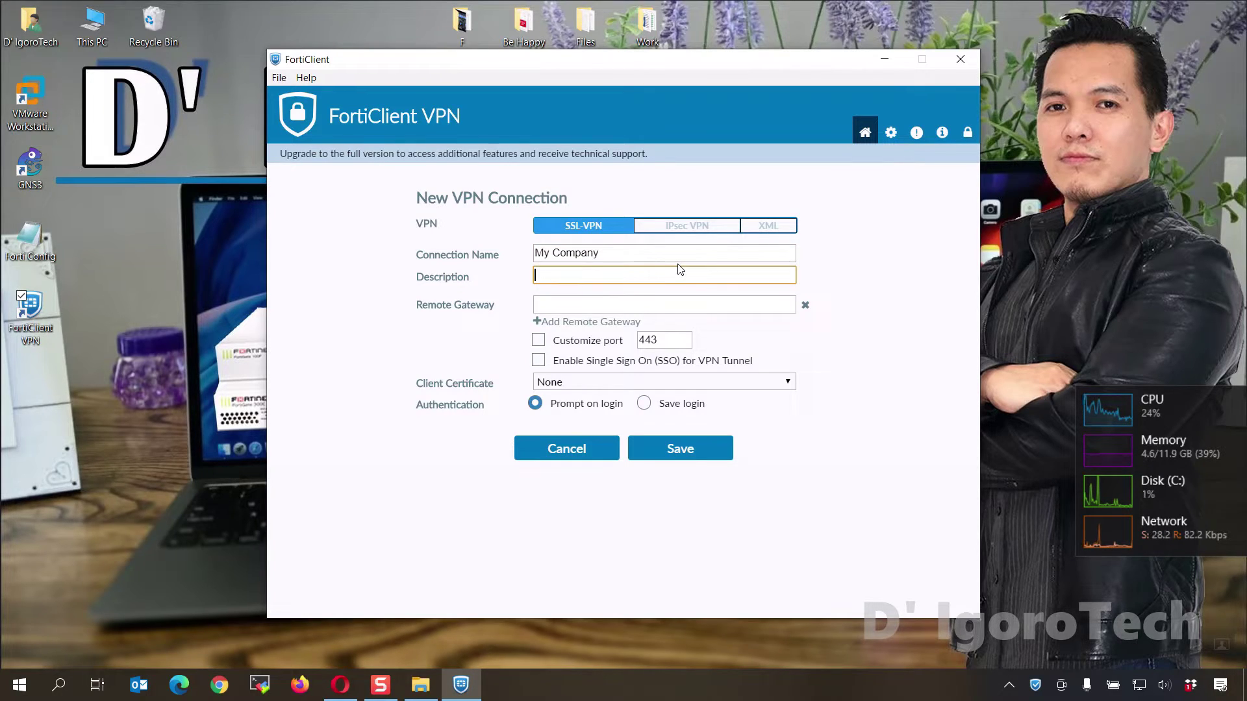
key("Tab")
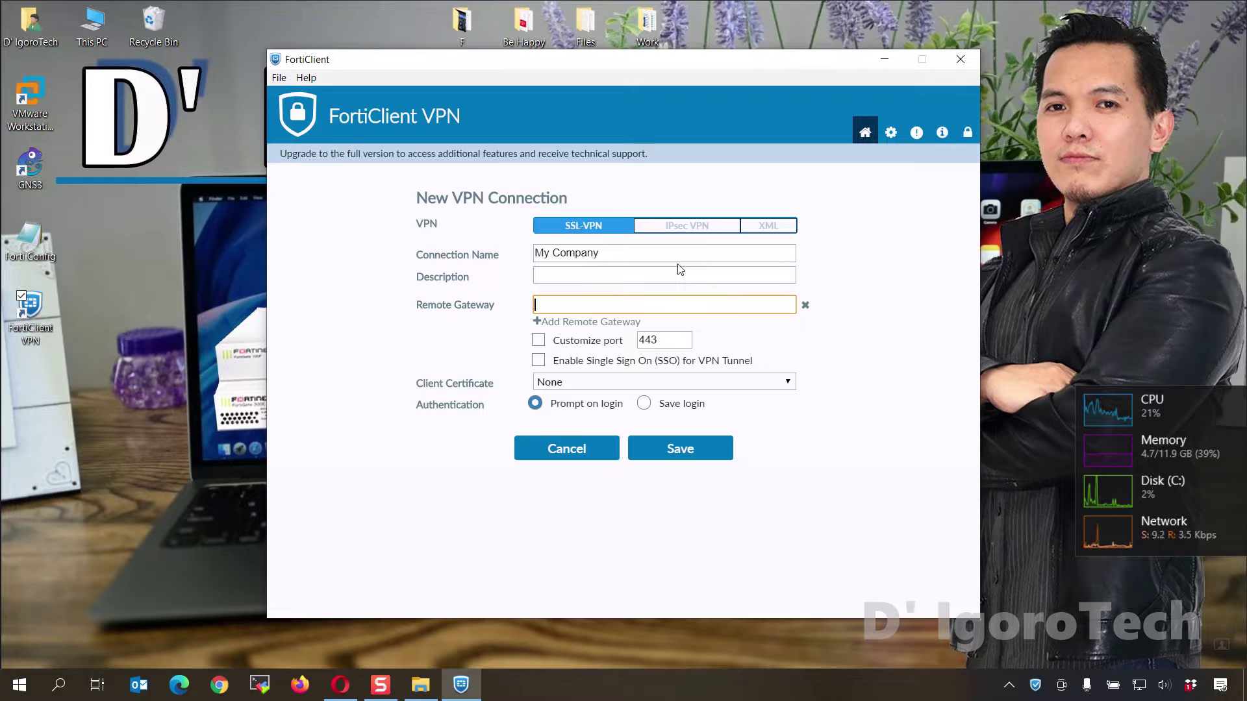
type("igorotech.fortiddns")
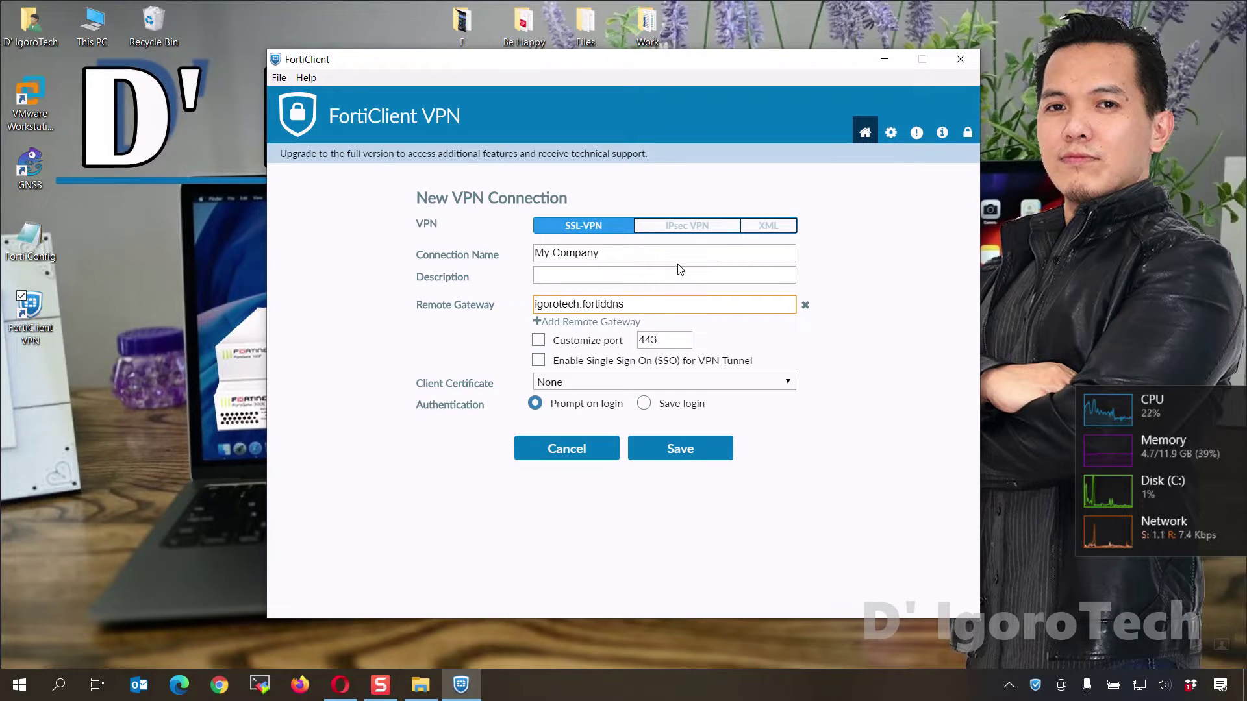
type(".com")
Customize the port to 10443, choose Save login, and enter the username
left_click(538, 341)
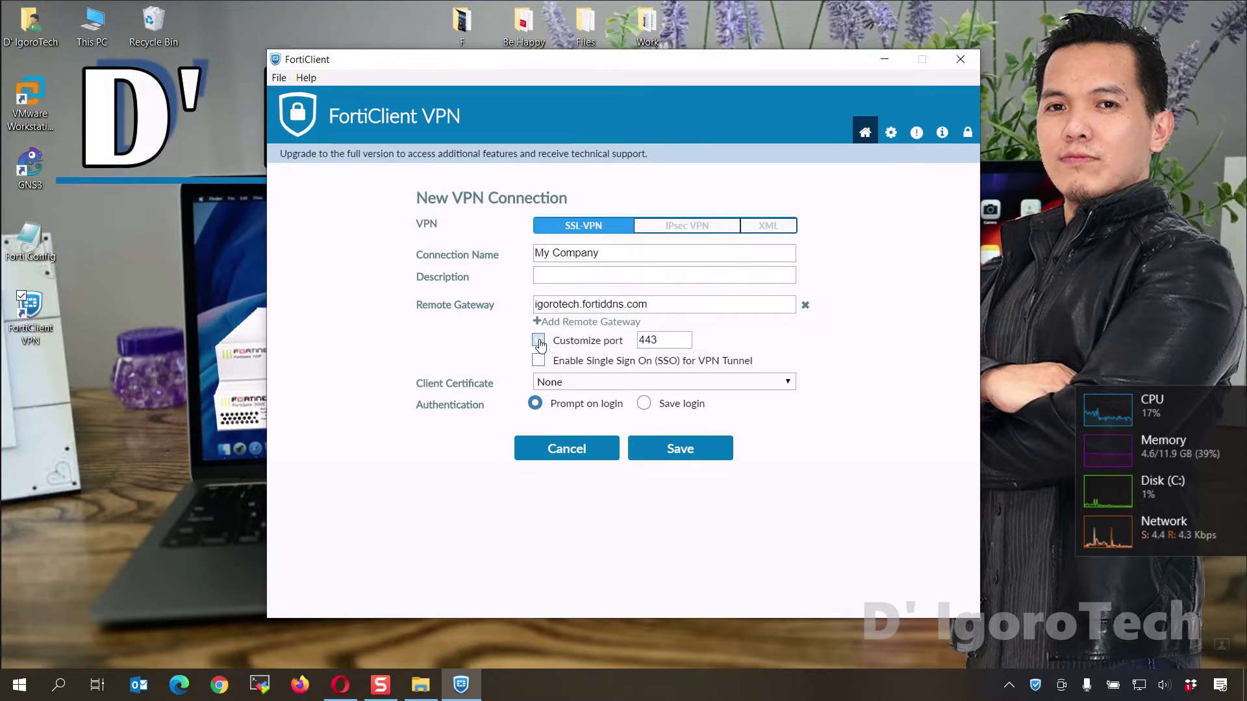
left_click(614, 345)
left_click(641, 341)
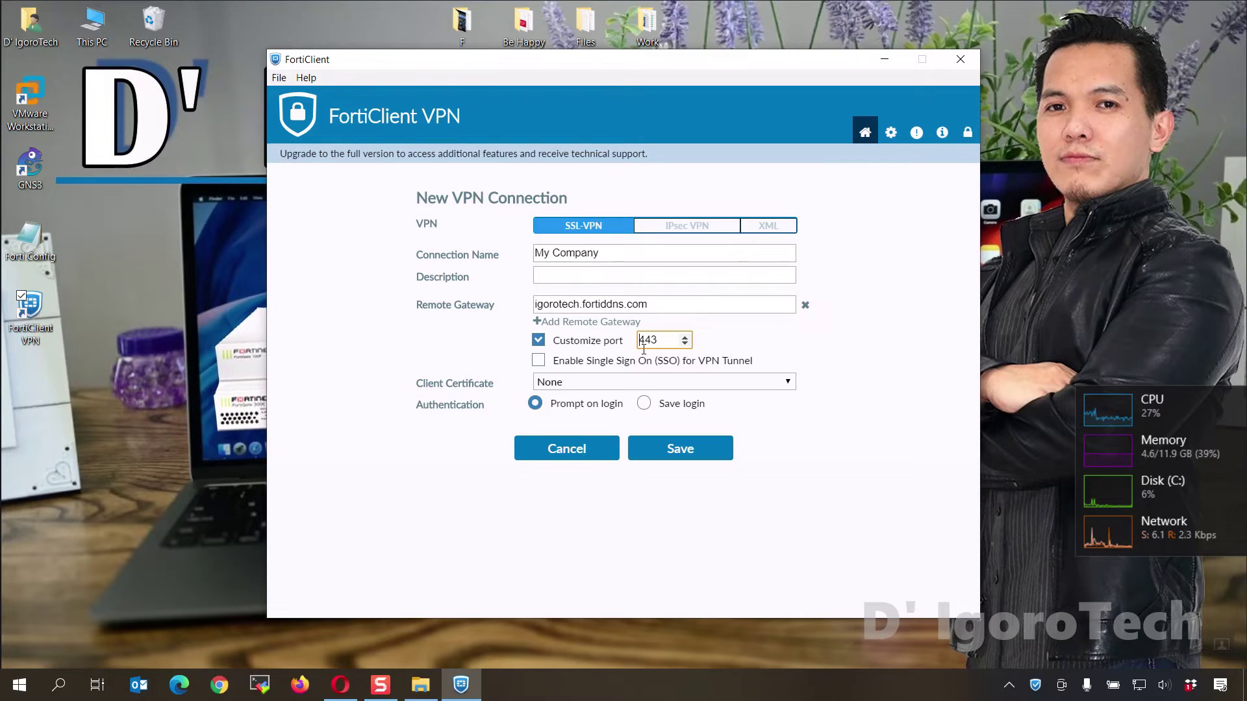
type("10")
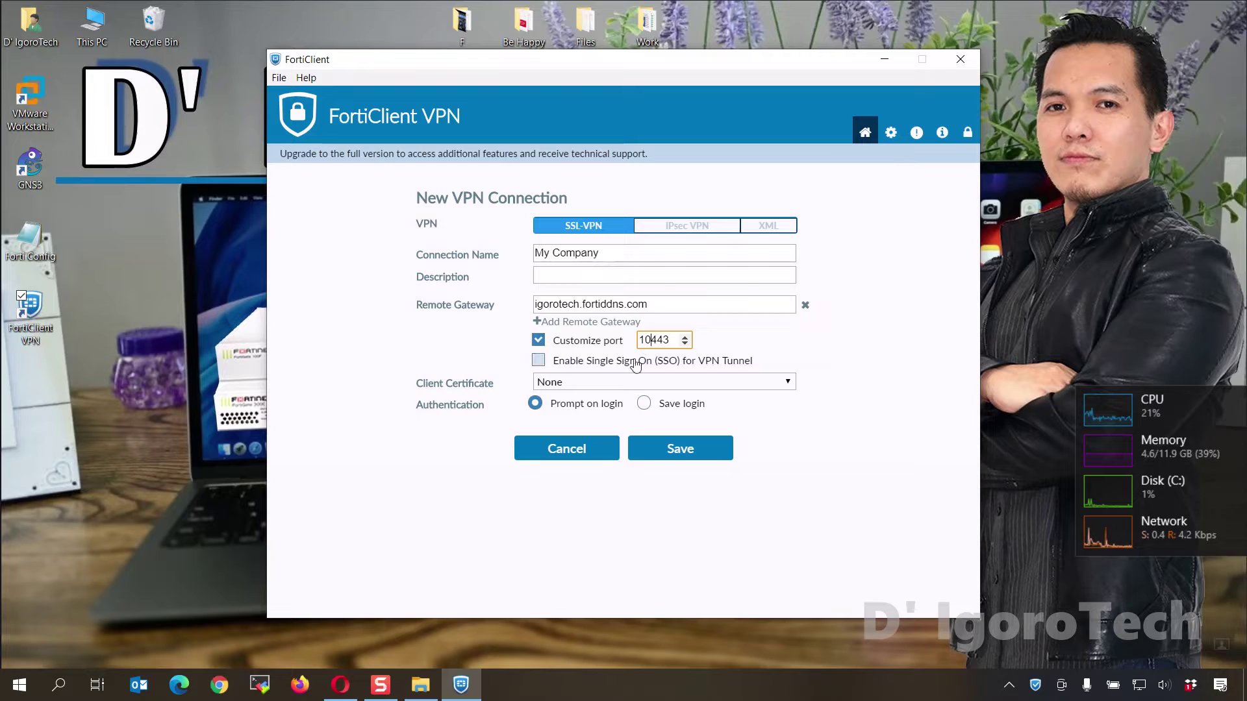
left_click(626, 405)
left_click(643, 404)
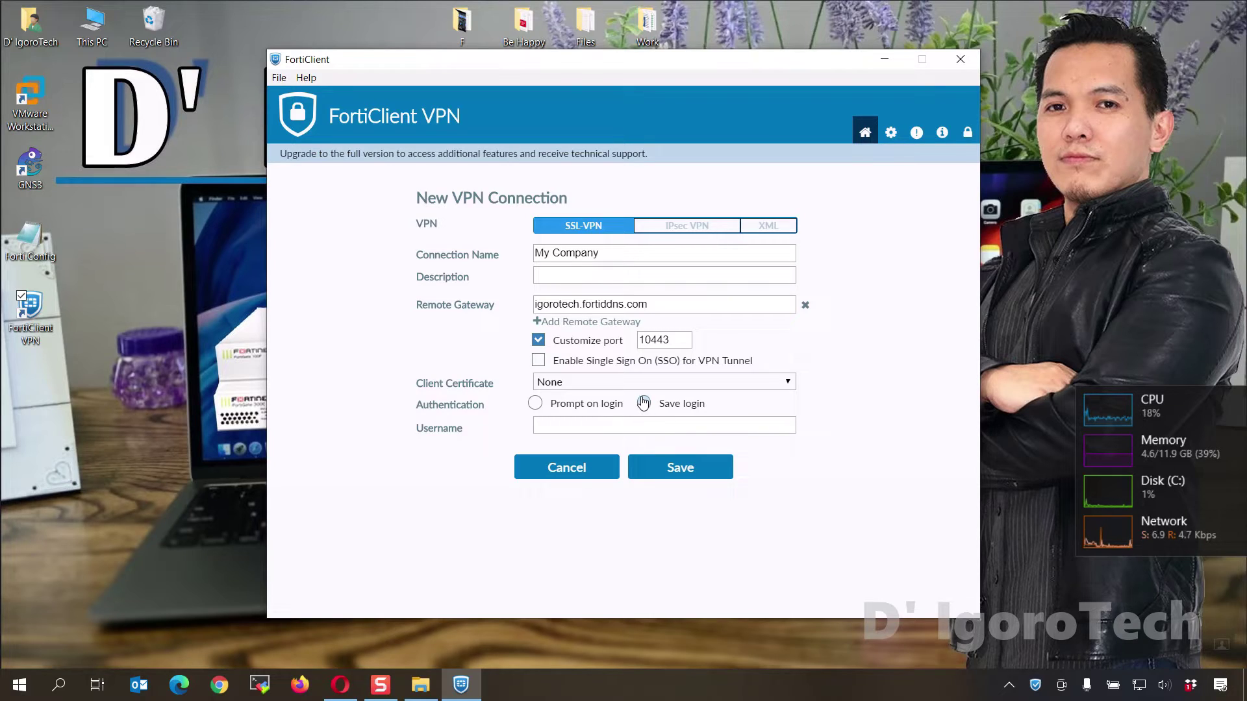
left_click(567, 423)
type("D ")
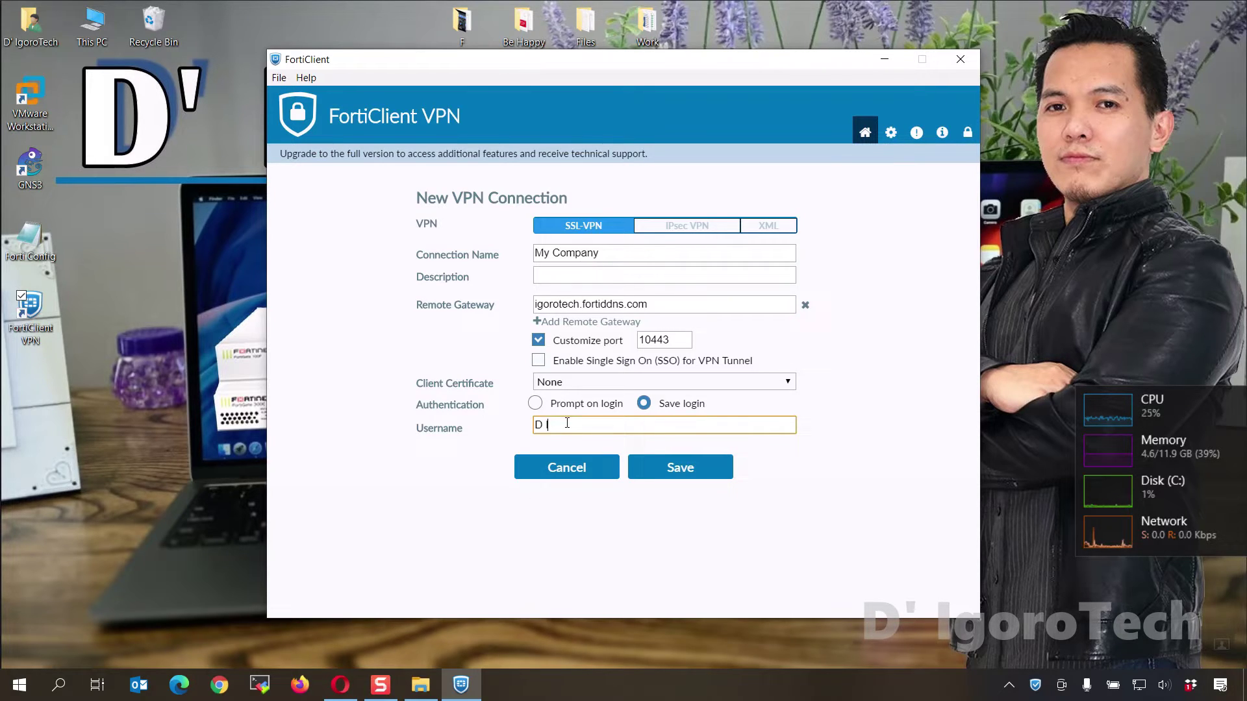
type("IgoroTech")
Save the My Company connection, enter the password, connect, and accept the untrusted certificate
left_click(703, 475)
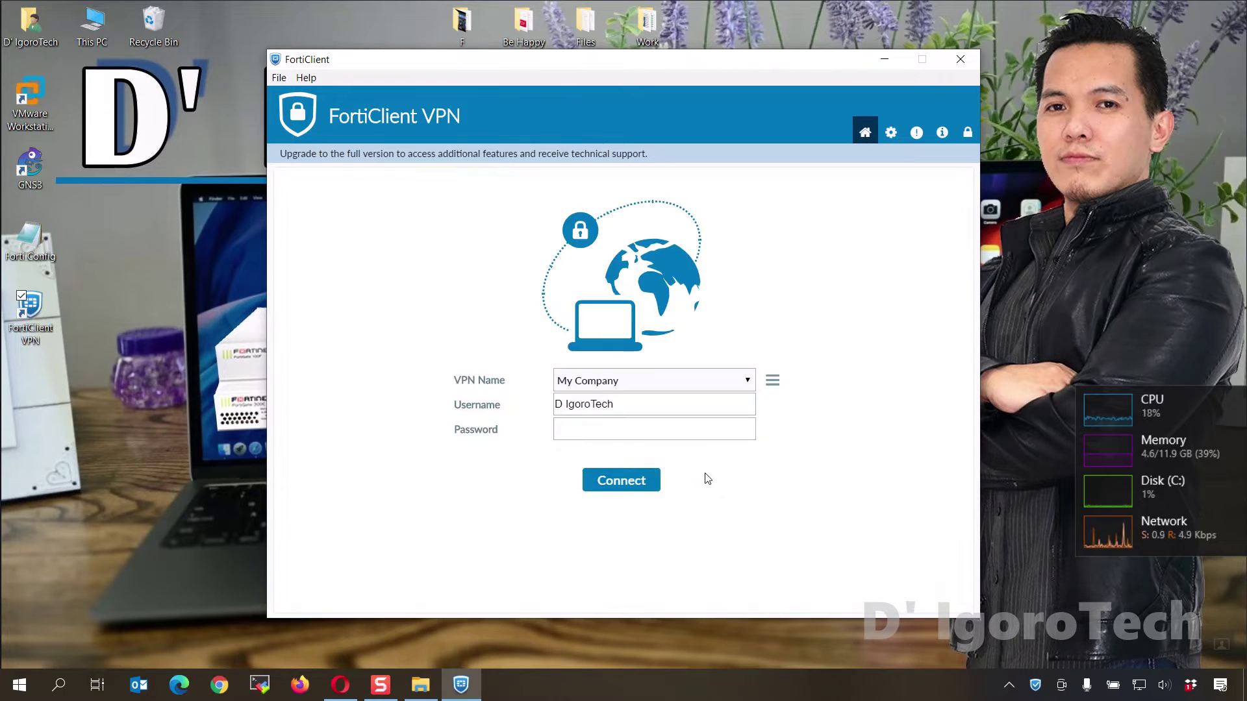
left_click(640, 437)
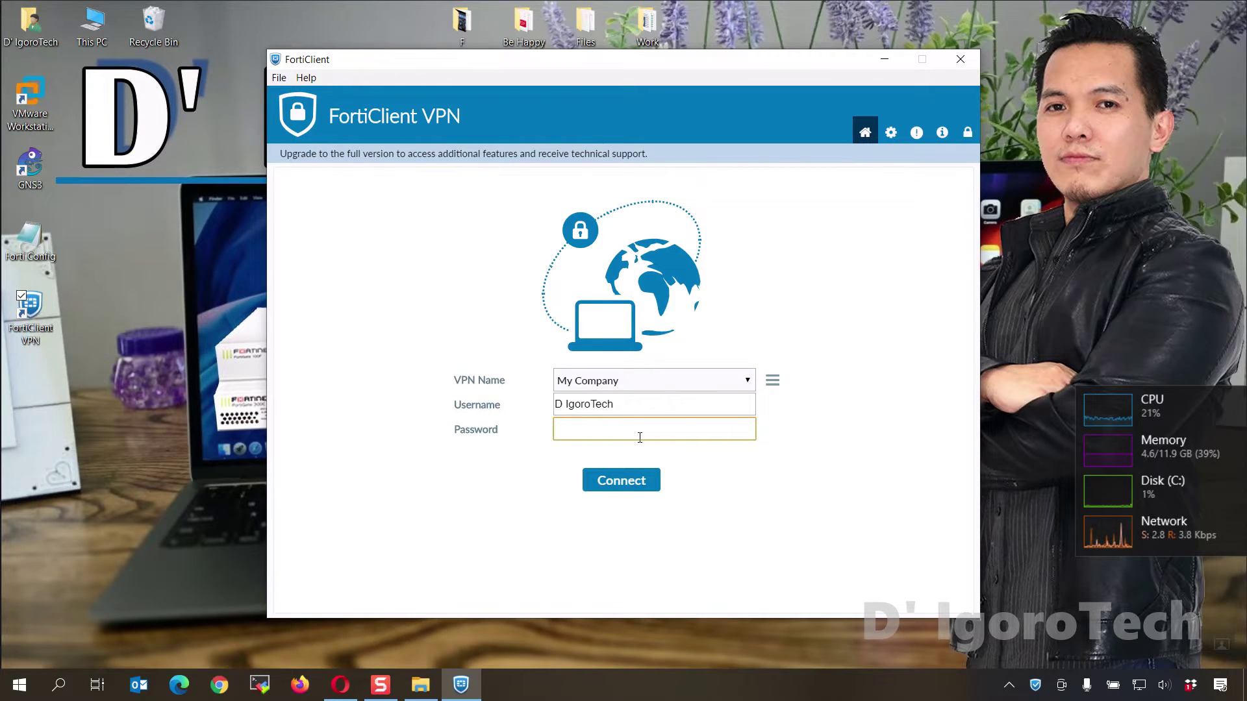
type("••••••••")
left_click(647, 486)
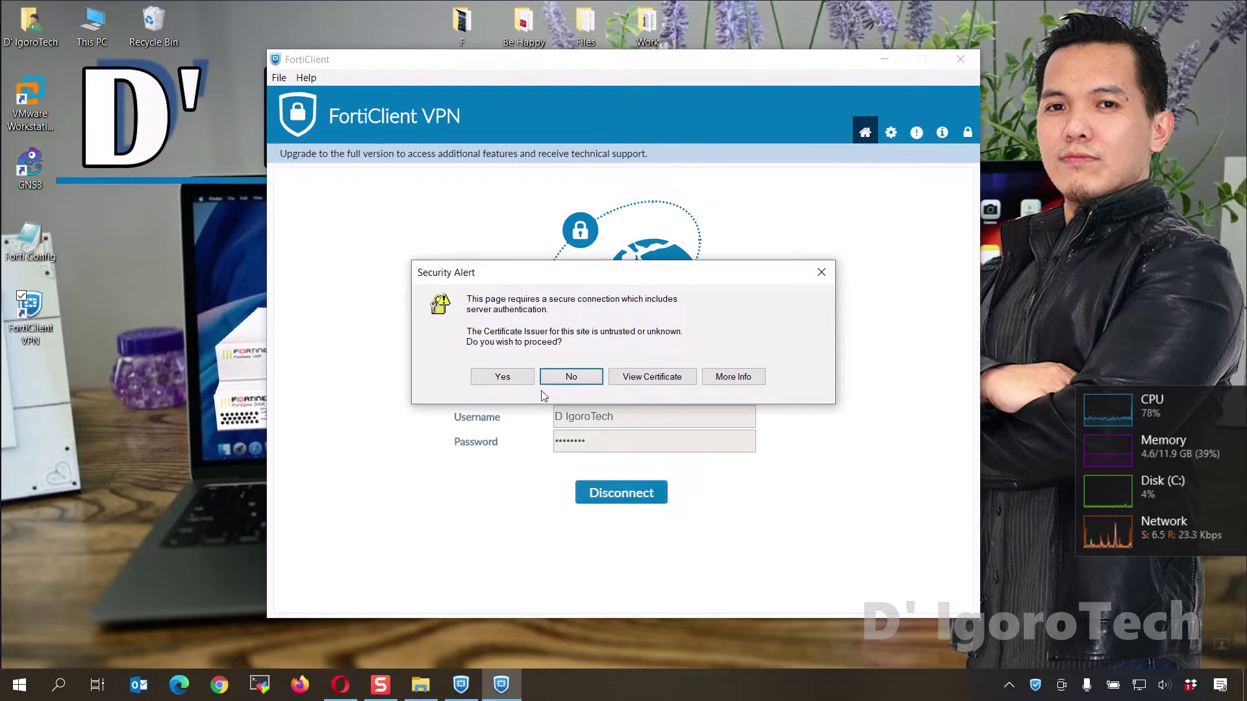
left_click(528, 383)
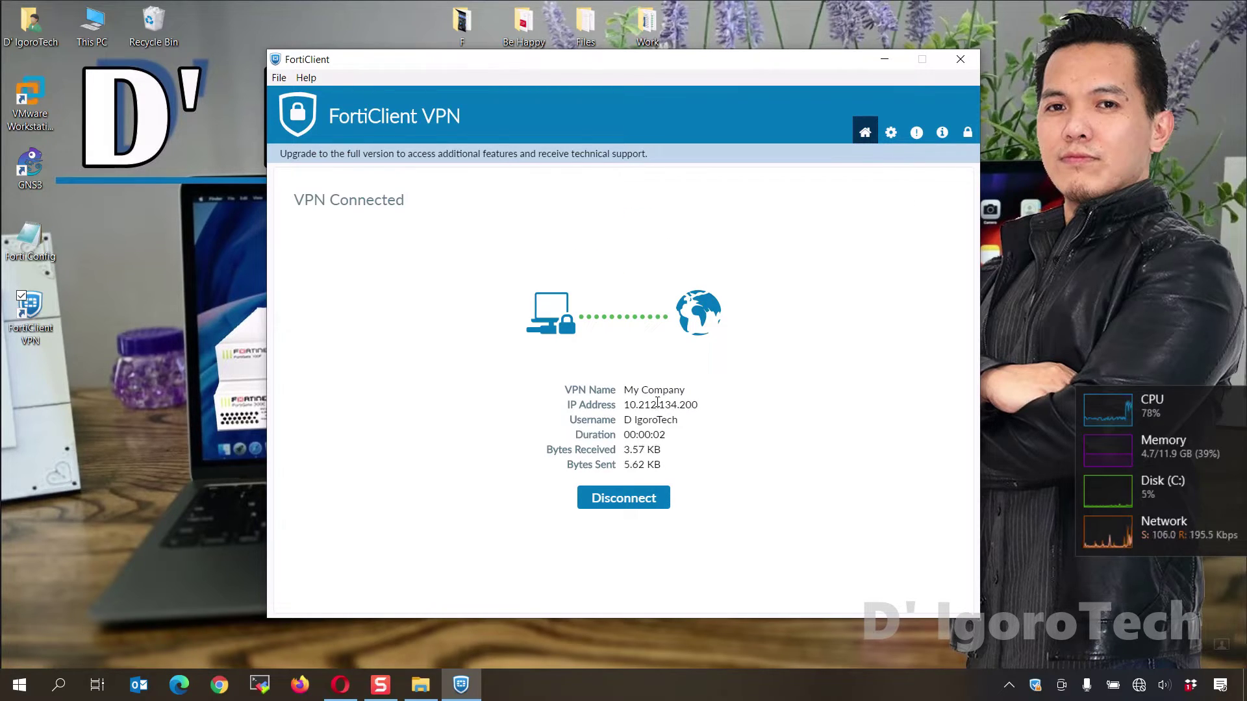
Review the My Company connection details, then disconnect the active session
left_click_drag(624, 391, 699, 411)
left_click(636, 406)
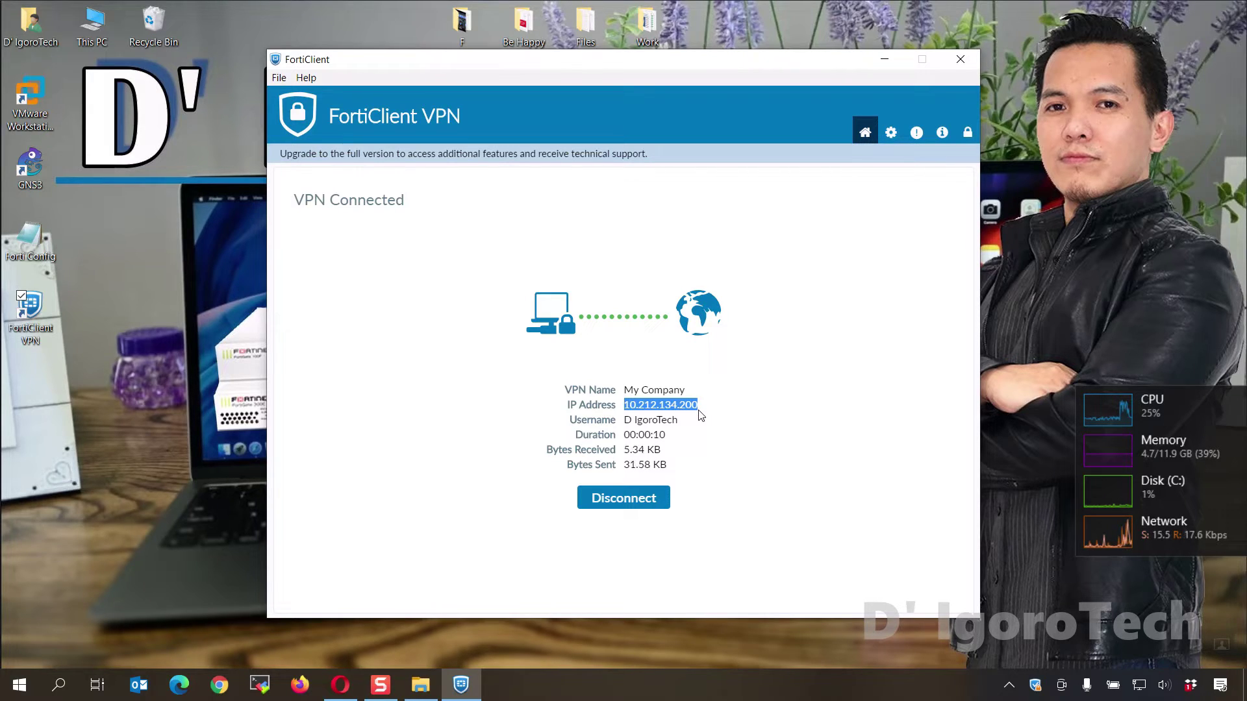
left_click(633, 422)
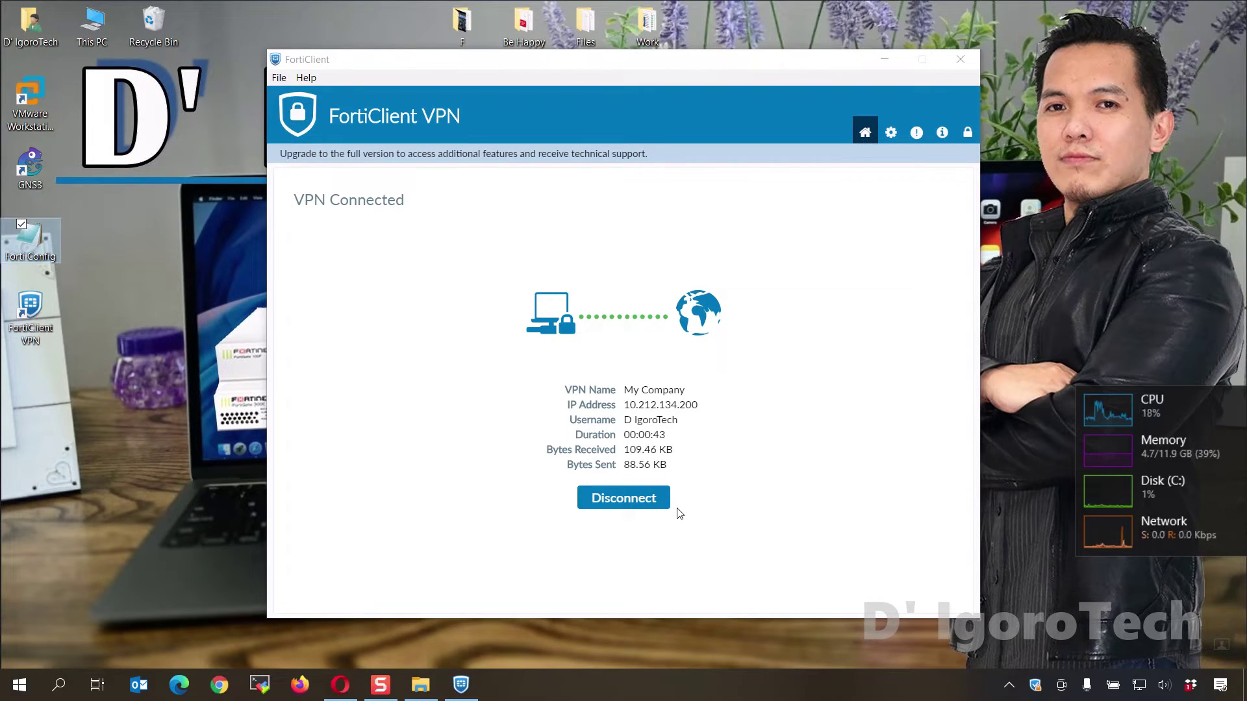
left_click(641, 500)
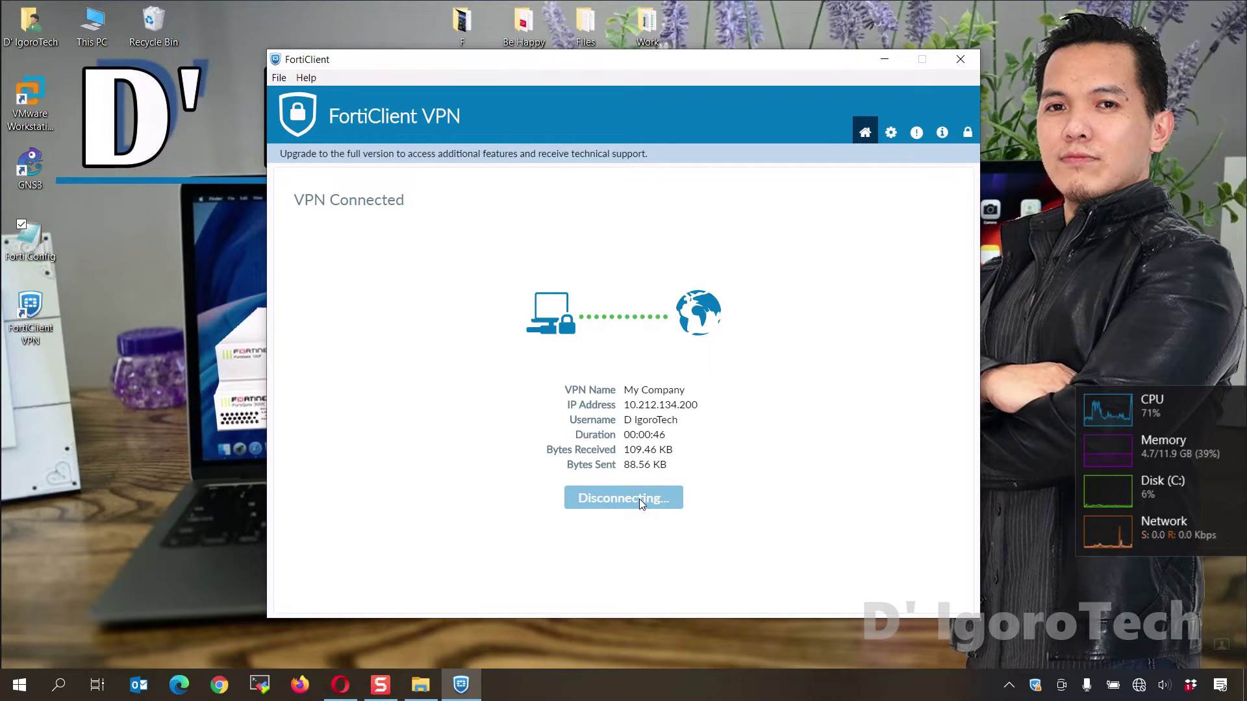
View the client's version details, then open Settings and unlock them for editing
left_click(942, 135)
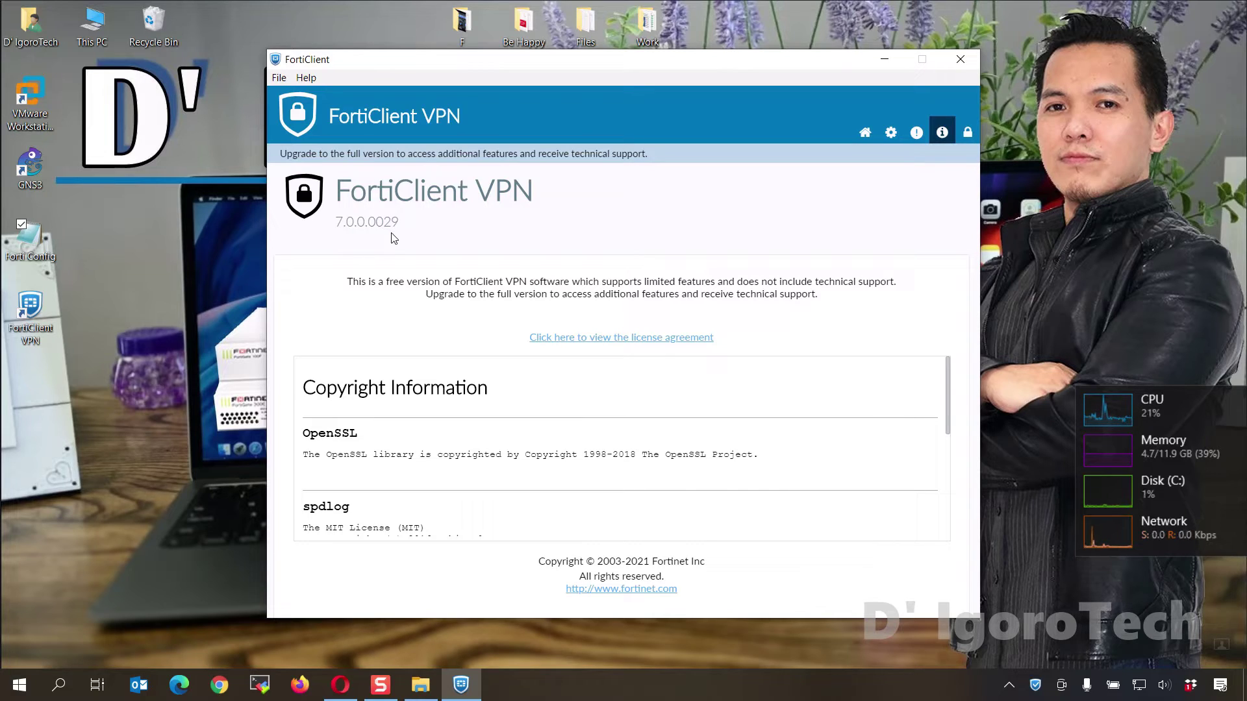
left_click(866, 133)
left_click(891, 134)
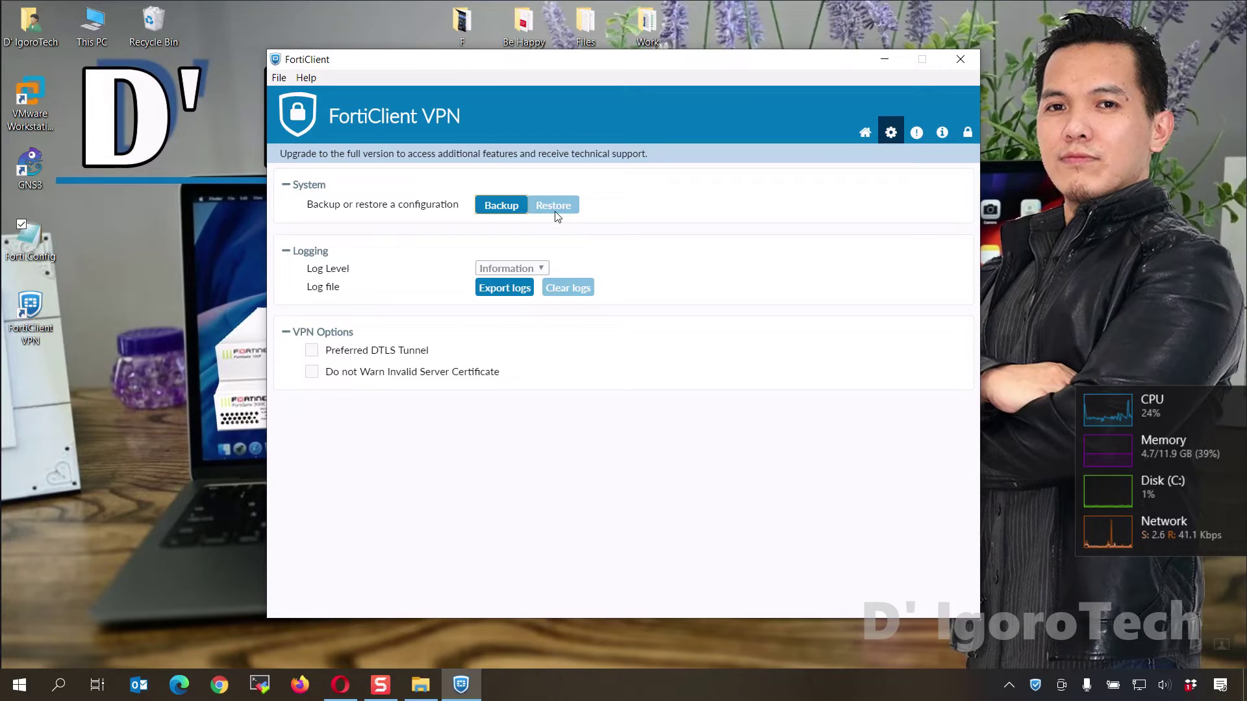
left_click(967, 133)
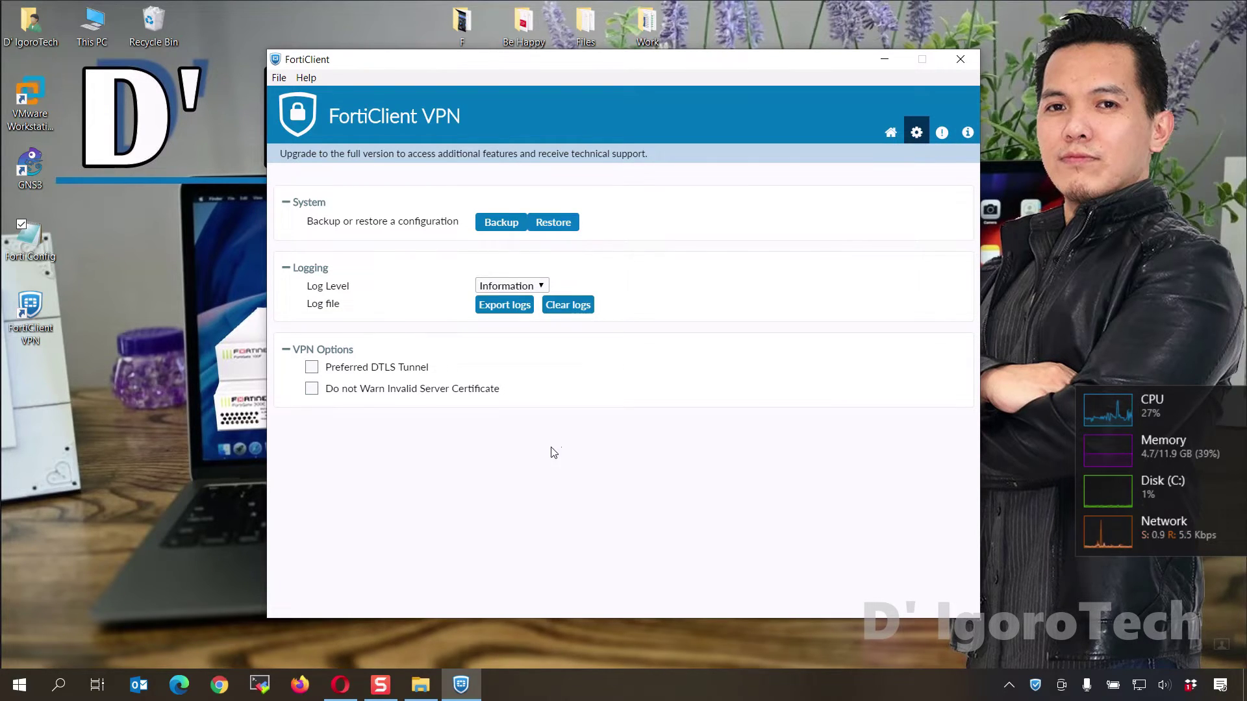
Restore the password-protected Forti Config backup from the Desktop and acknowledge the success message
left_click(557, 233)
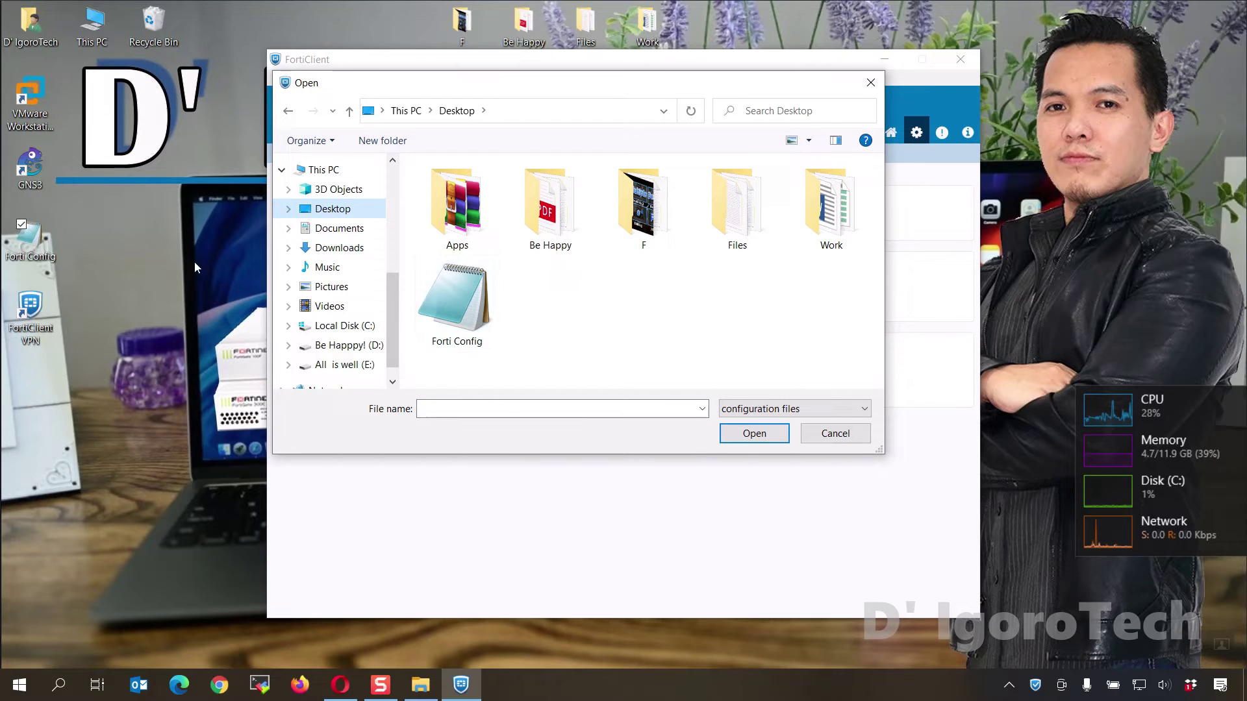
left_click(467, 333)
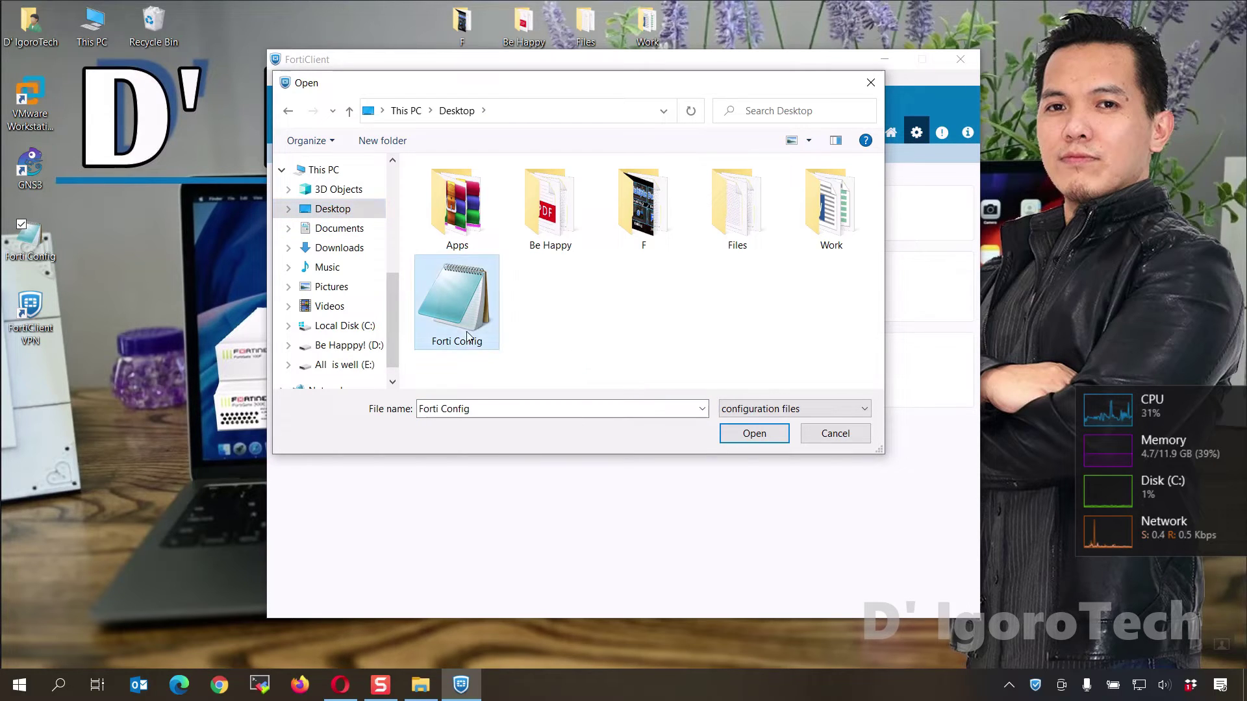
left_click(763, 434)
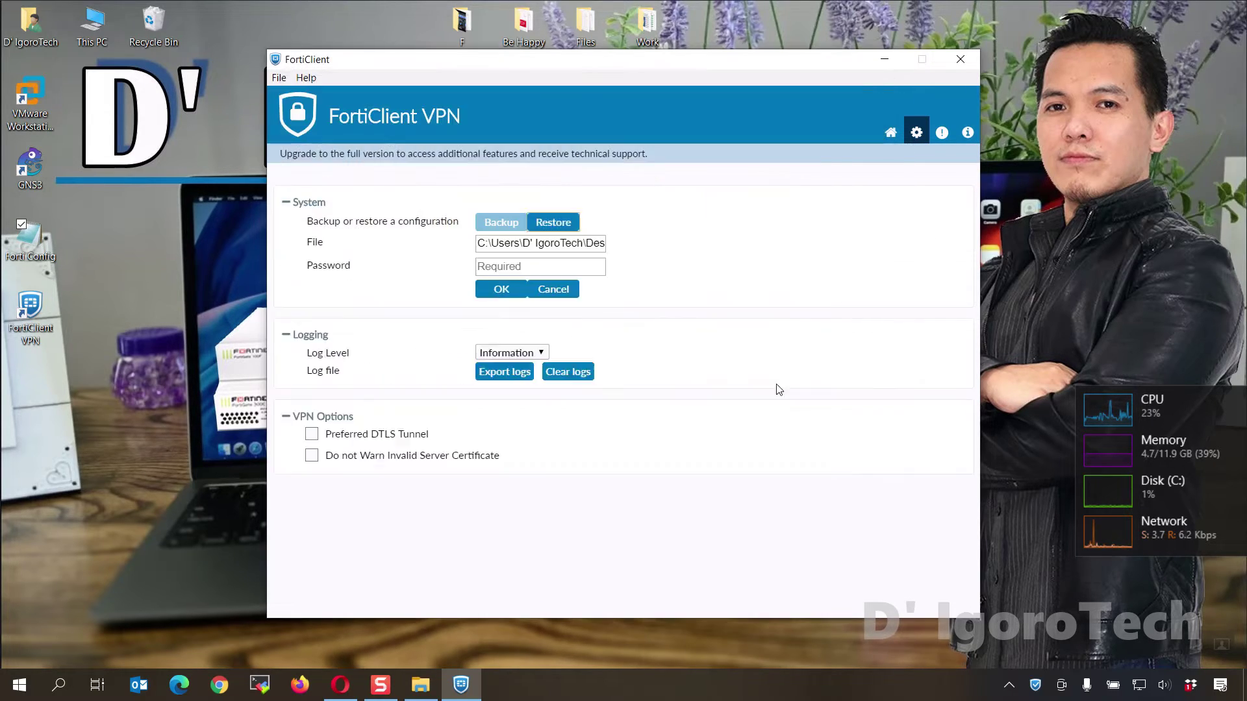
left_click(528, 271)
type("•••")
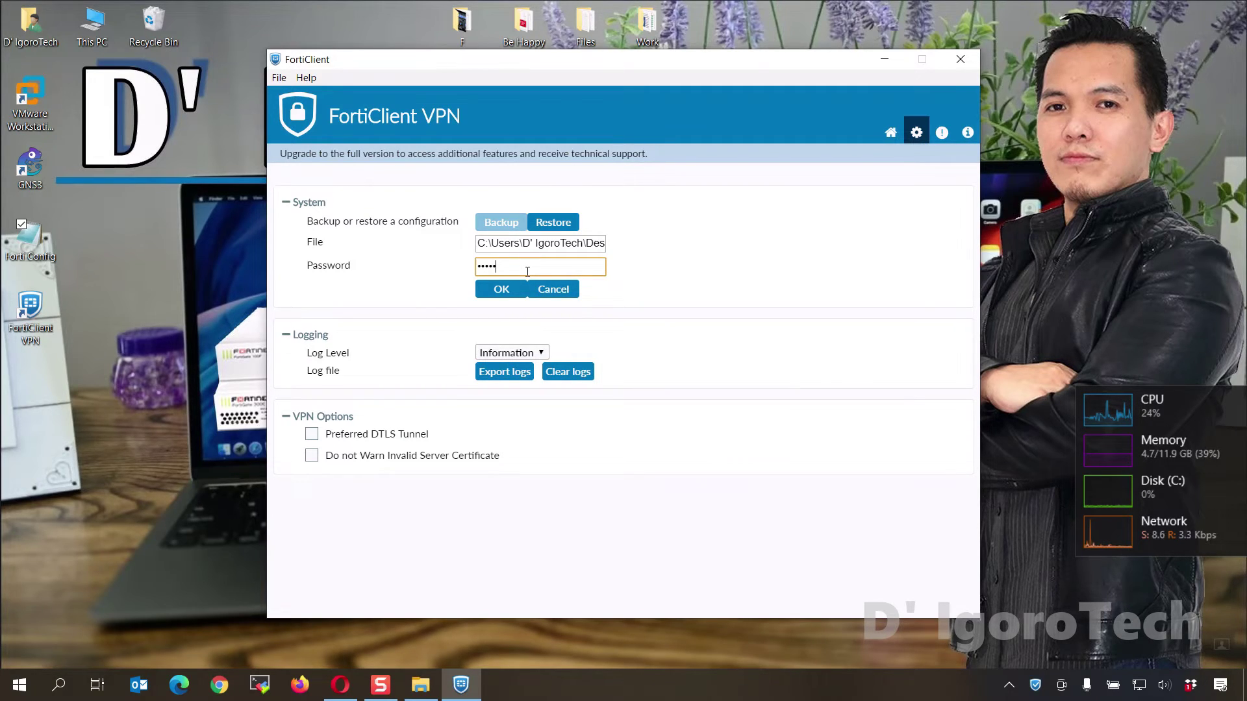
type("•••••")
left_click(504, 292)
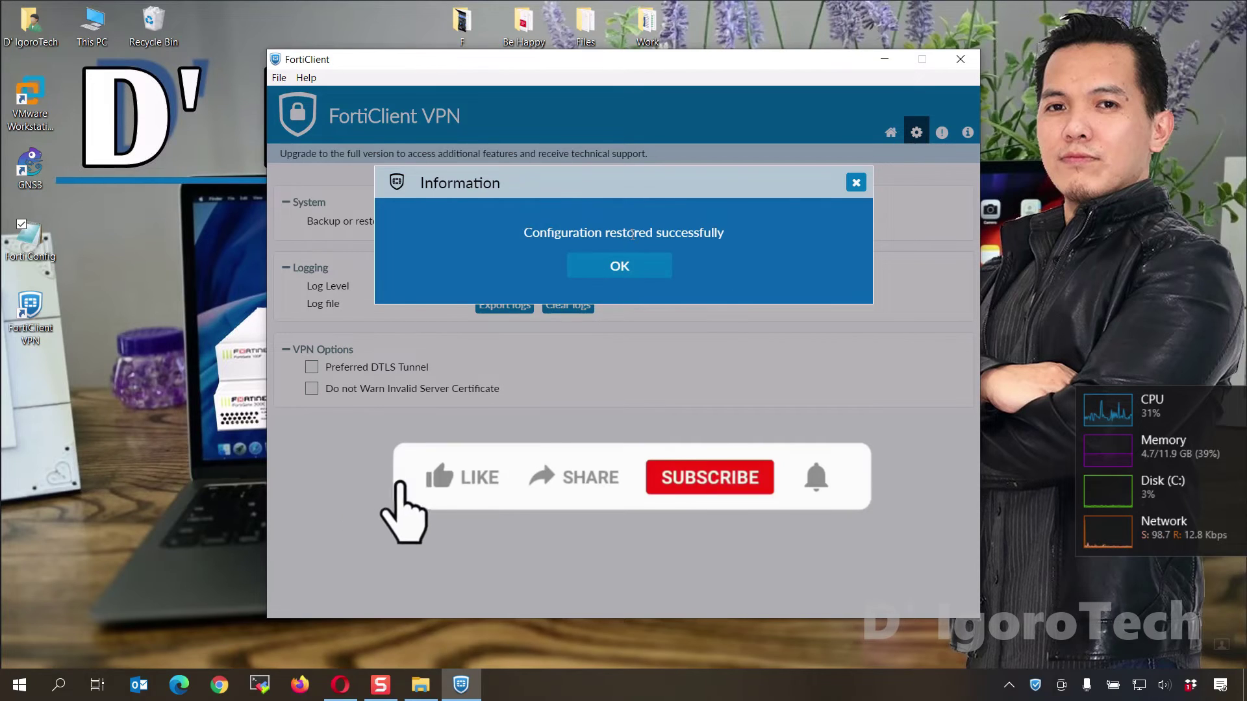
left_click(650, 266)
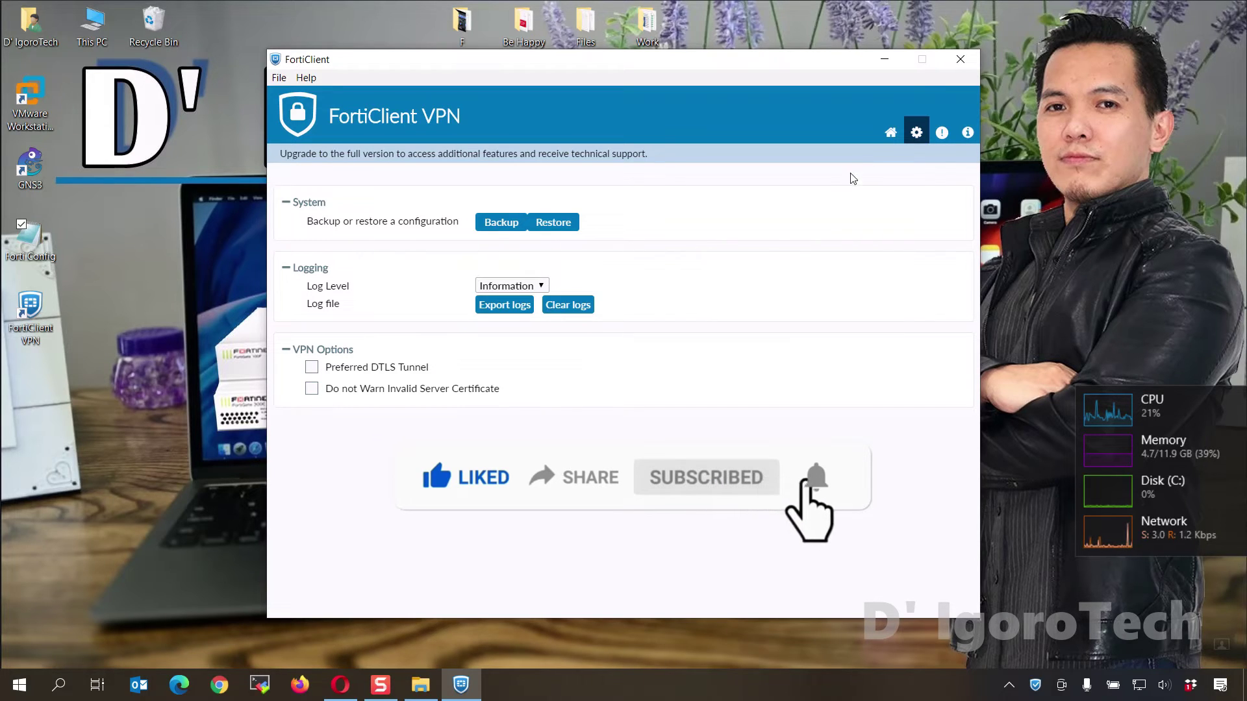
List the restored branch and Data Center connections, then choose Add a new connection
left_click(891, 132)
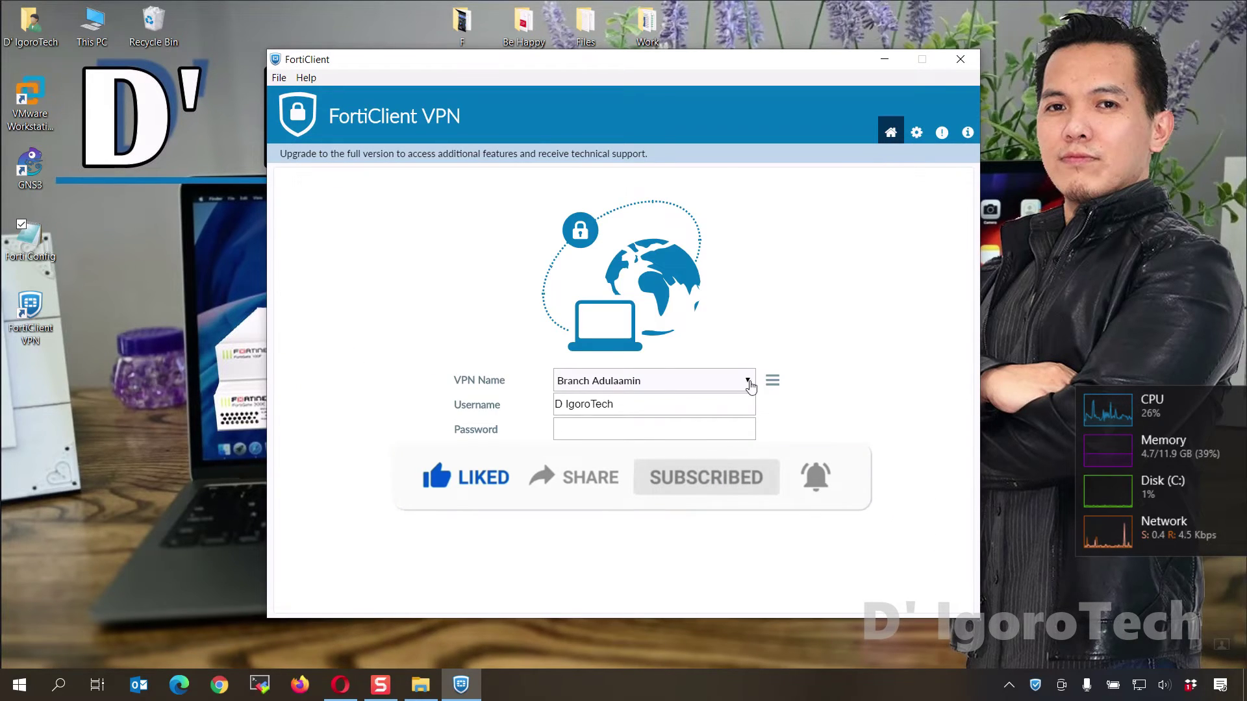
left_click(711, 386)
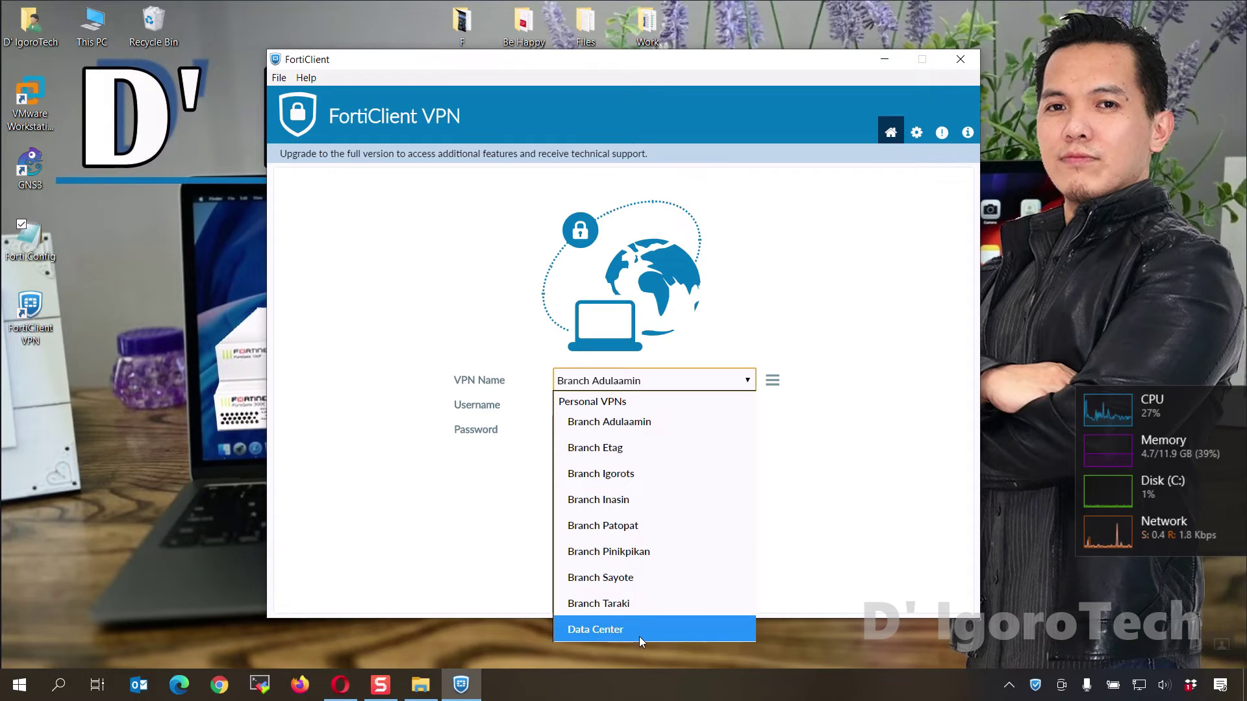
left_click(774, 381)
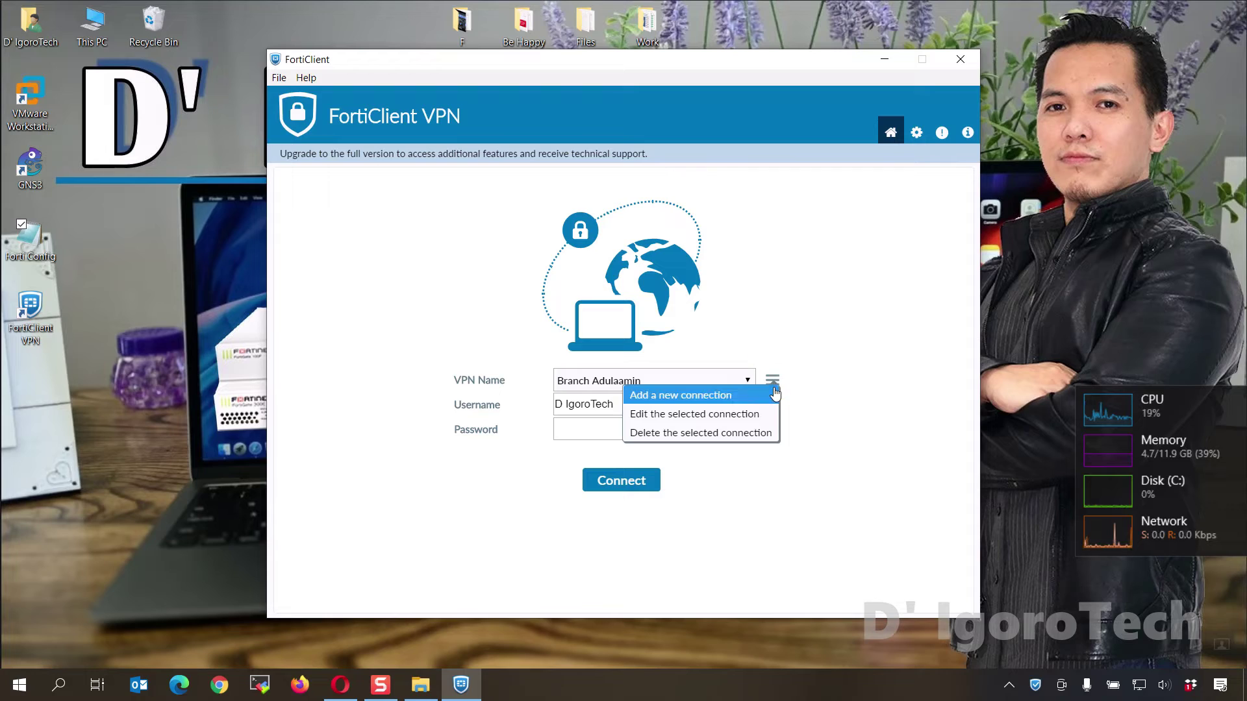
left_click(767, 397)
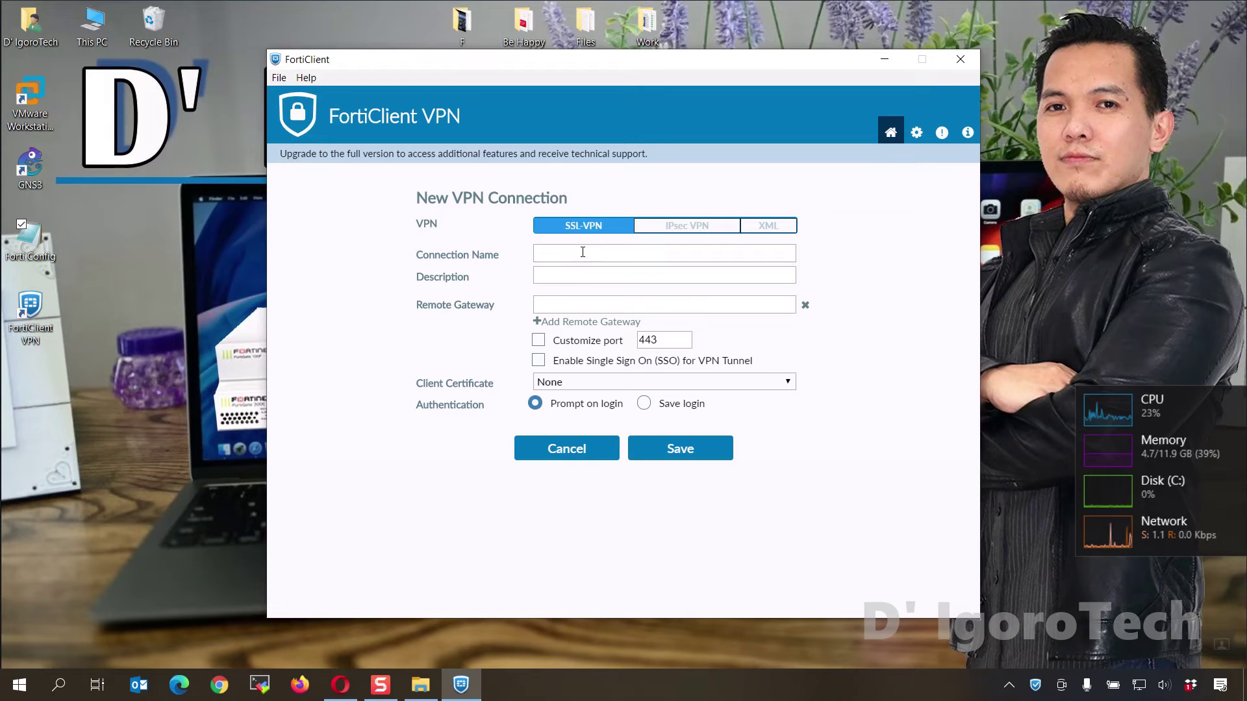
Cancel the new form, select Branch Adulaamin, and delete it, confirming with Yes
left_click(563, 448)
left_click(690, 382)
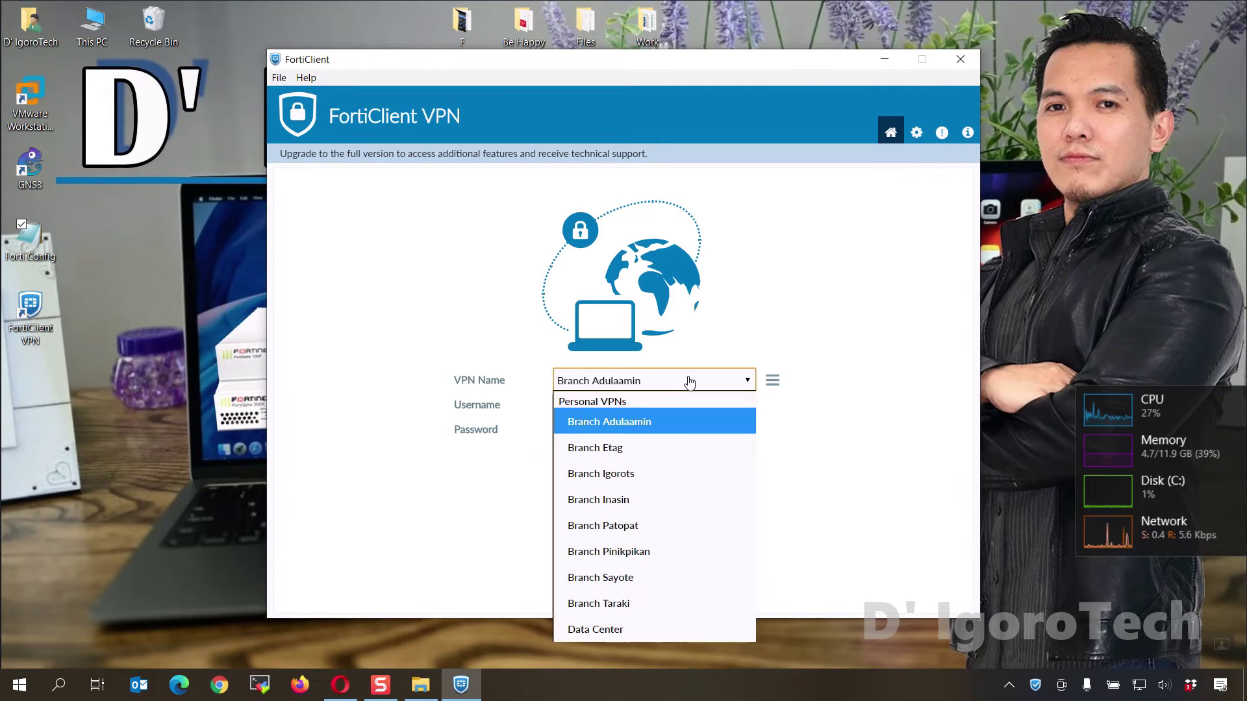
left_click(643, 426)
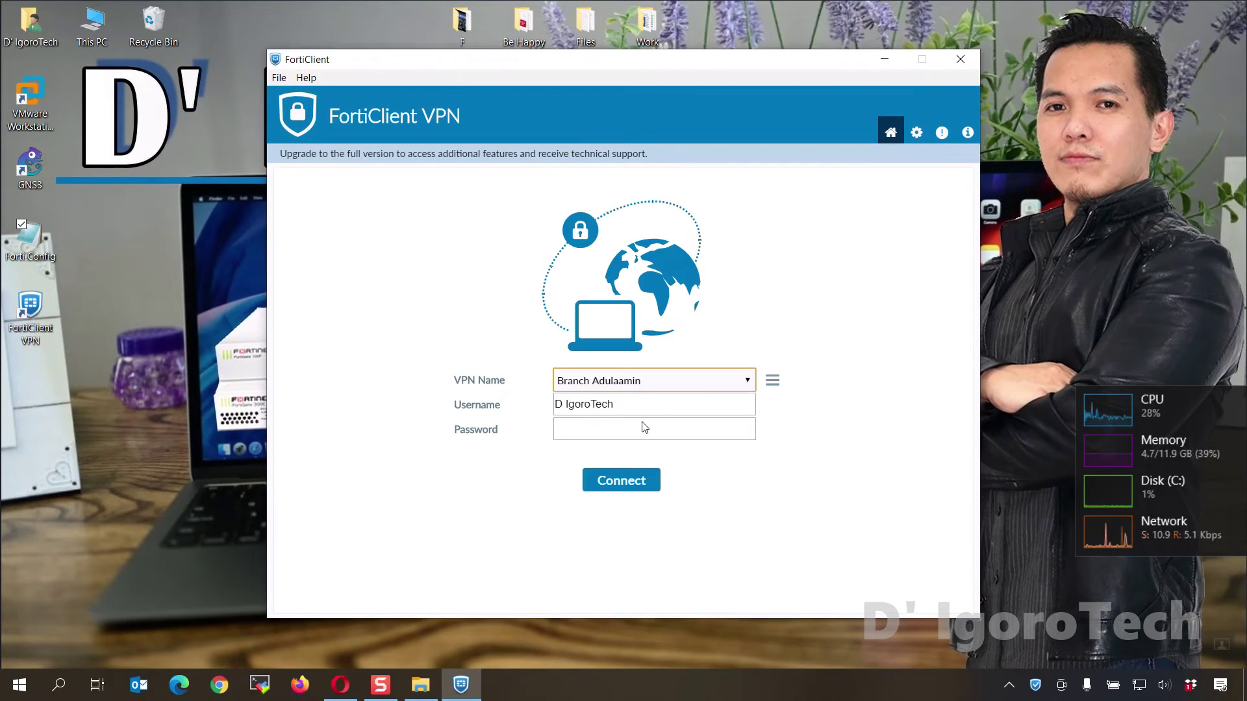
left_click(777, 385)
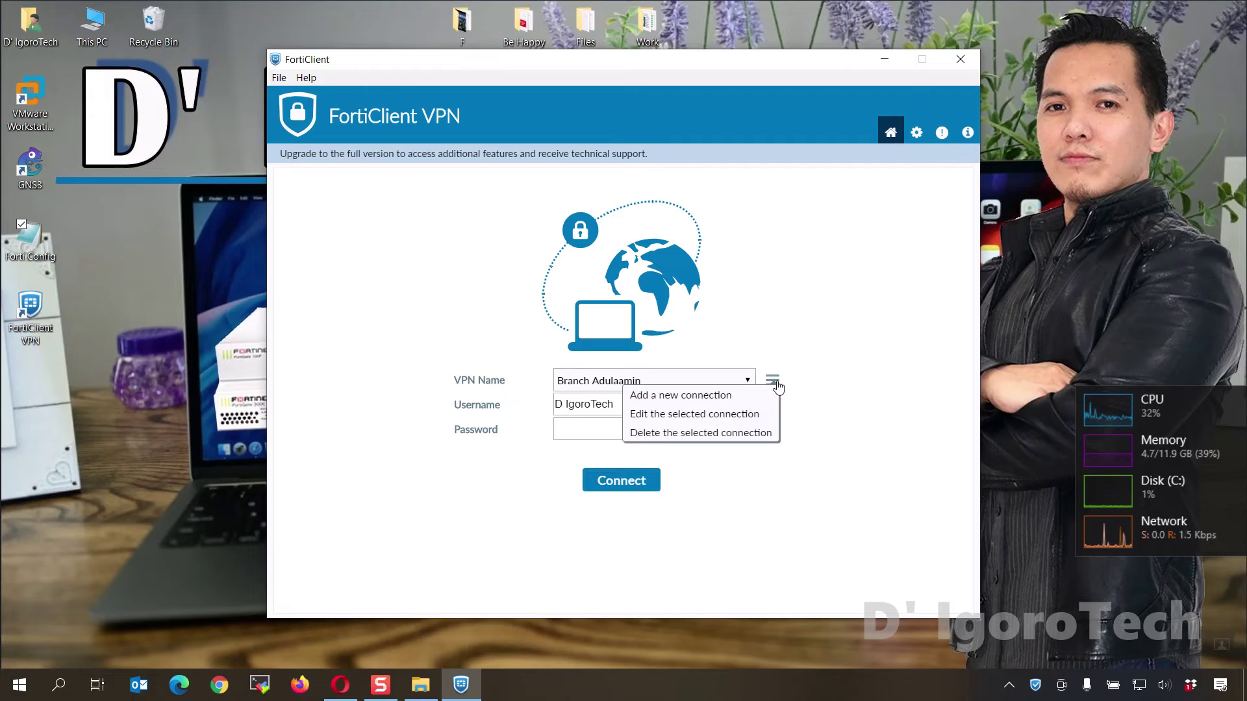
left_click(689, 434)
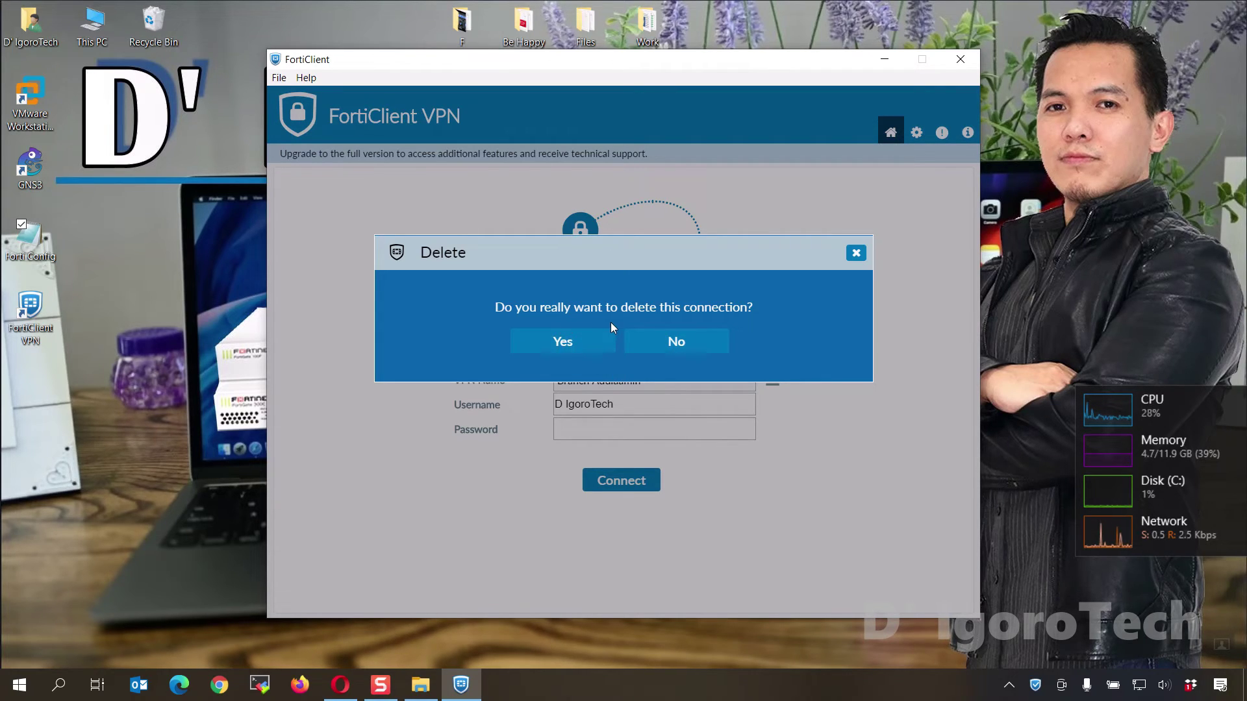
left_click(595, 343)
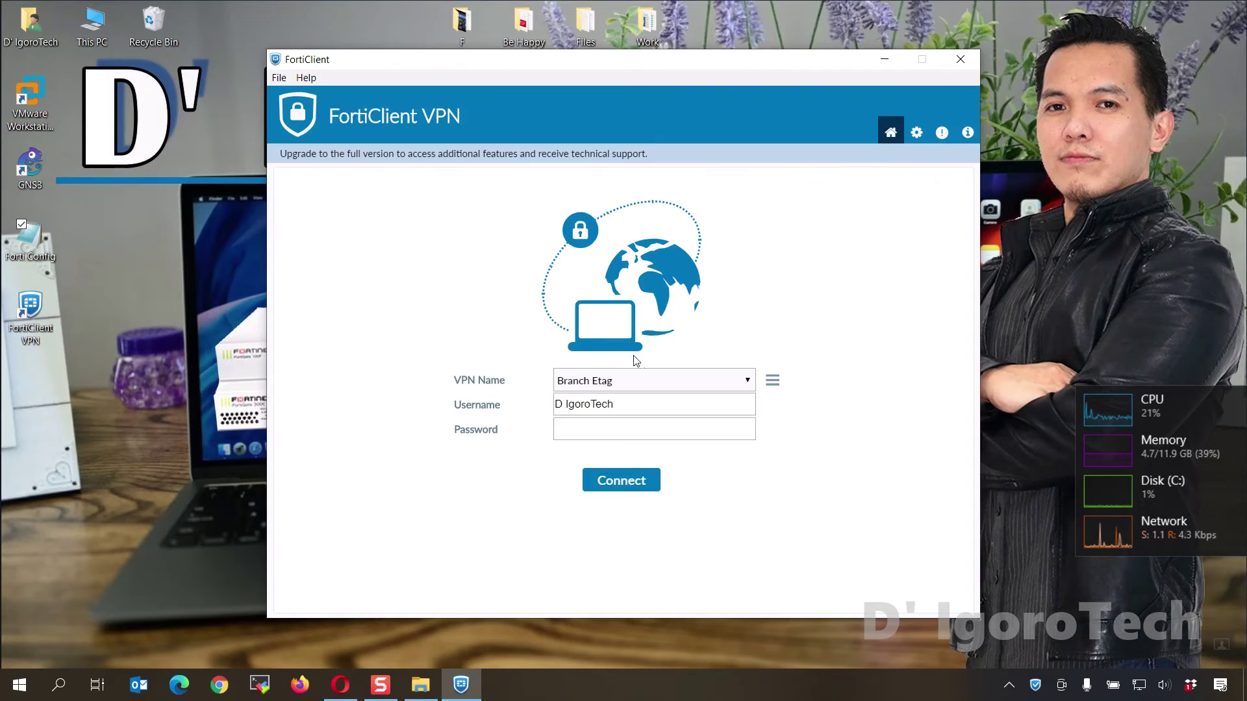
Connect to the Data Center VPN with the account password and confirm it shows IP 10.212.134.200
left_click(662, 386)
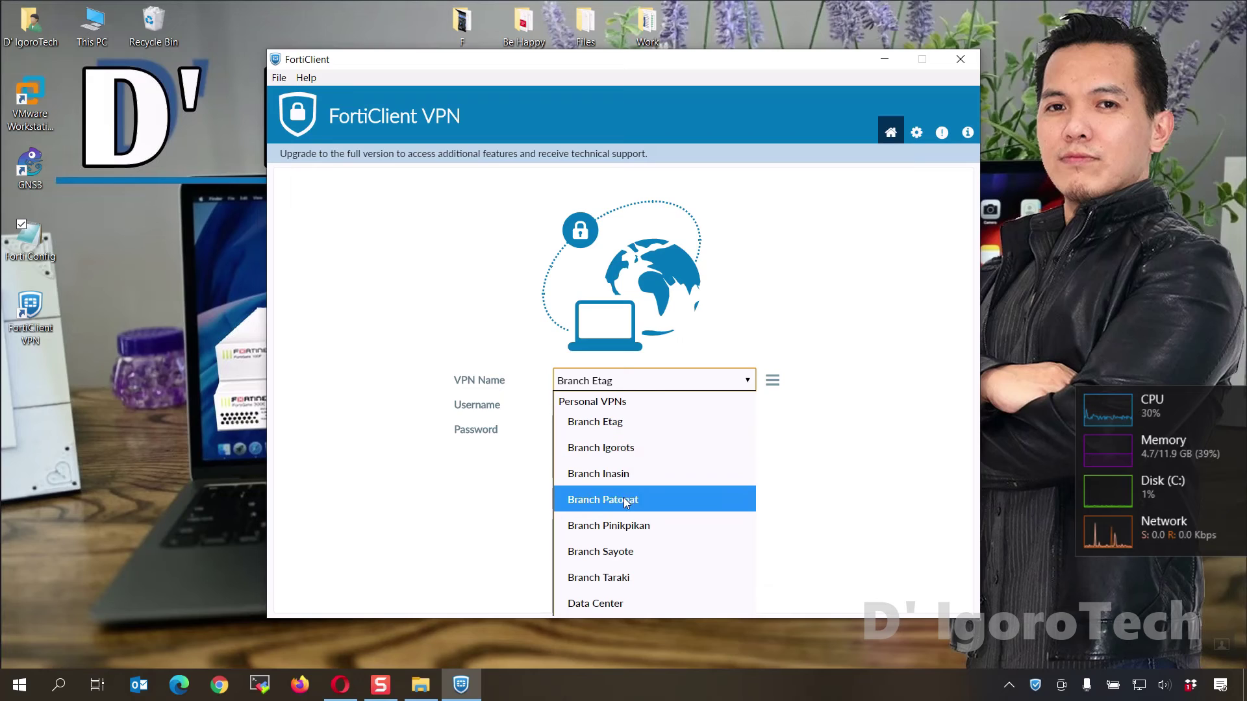
left_click(593, 603)
left_click(596, 427)
type("********")
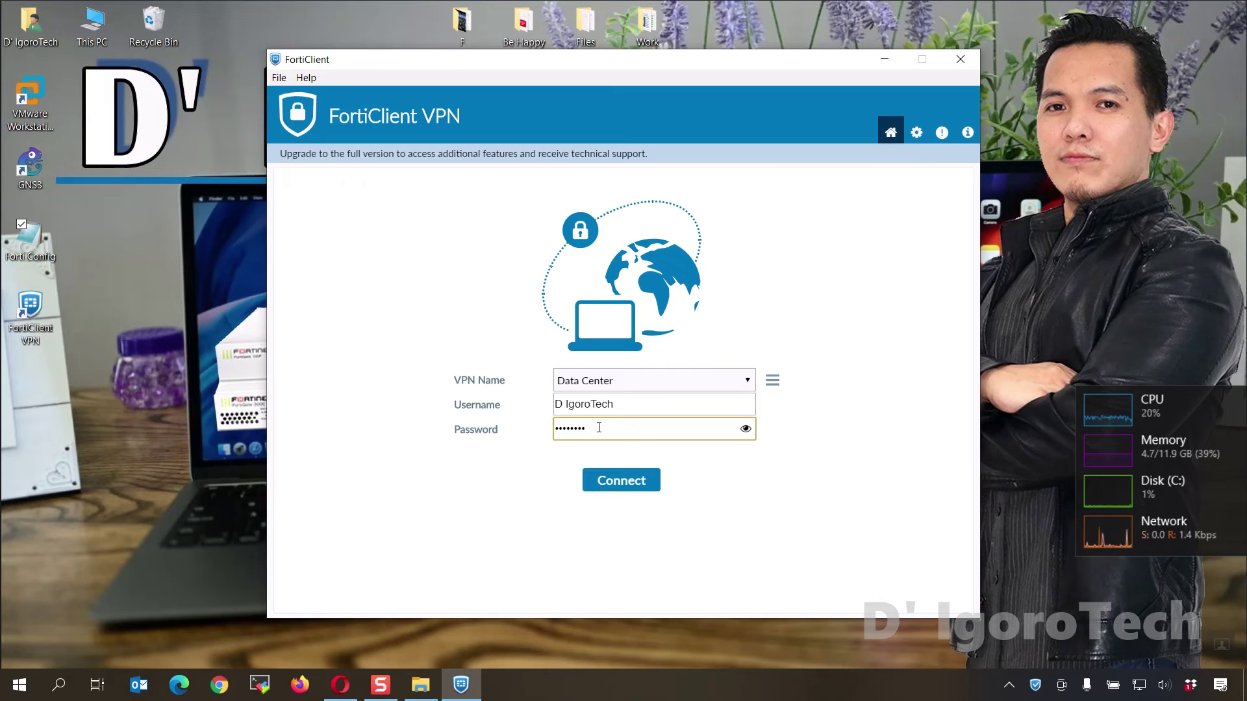
key("Return")
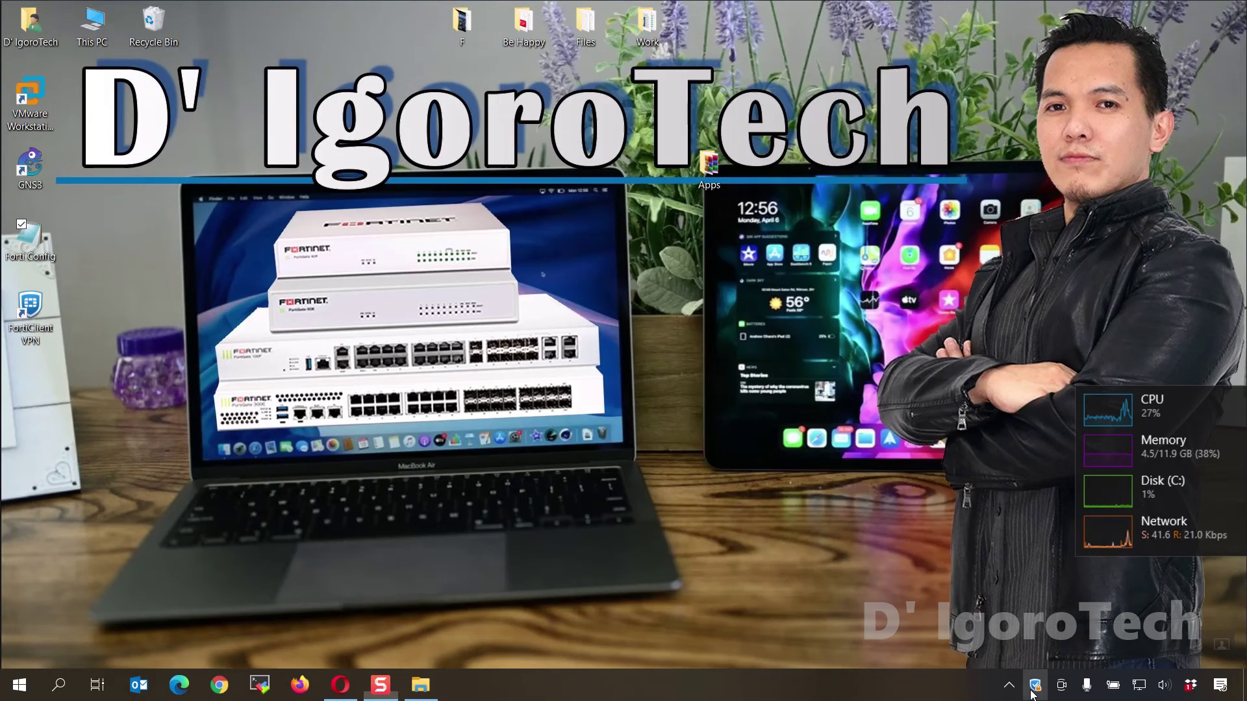
double_click(1034, 687)
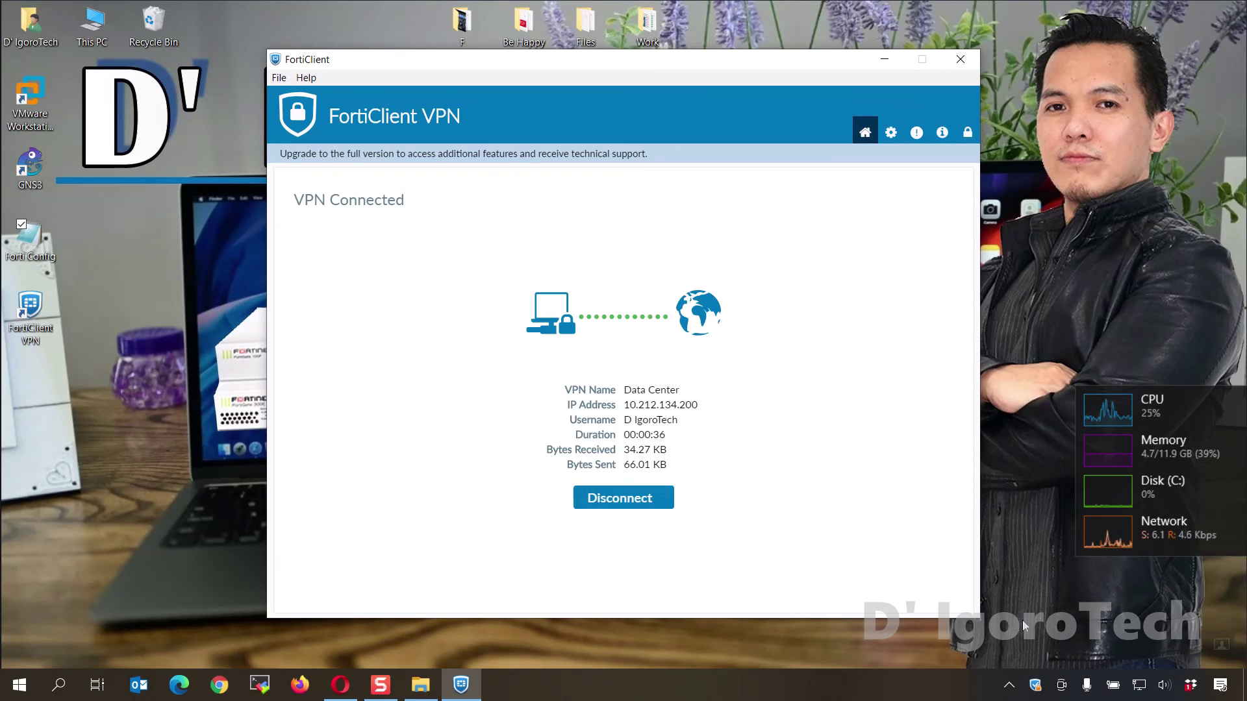
End the Data Center VPN session to return to its login form
left_click(642, 510)
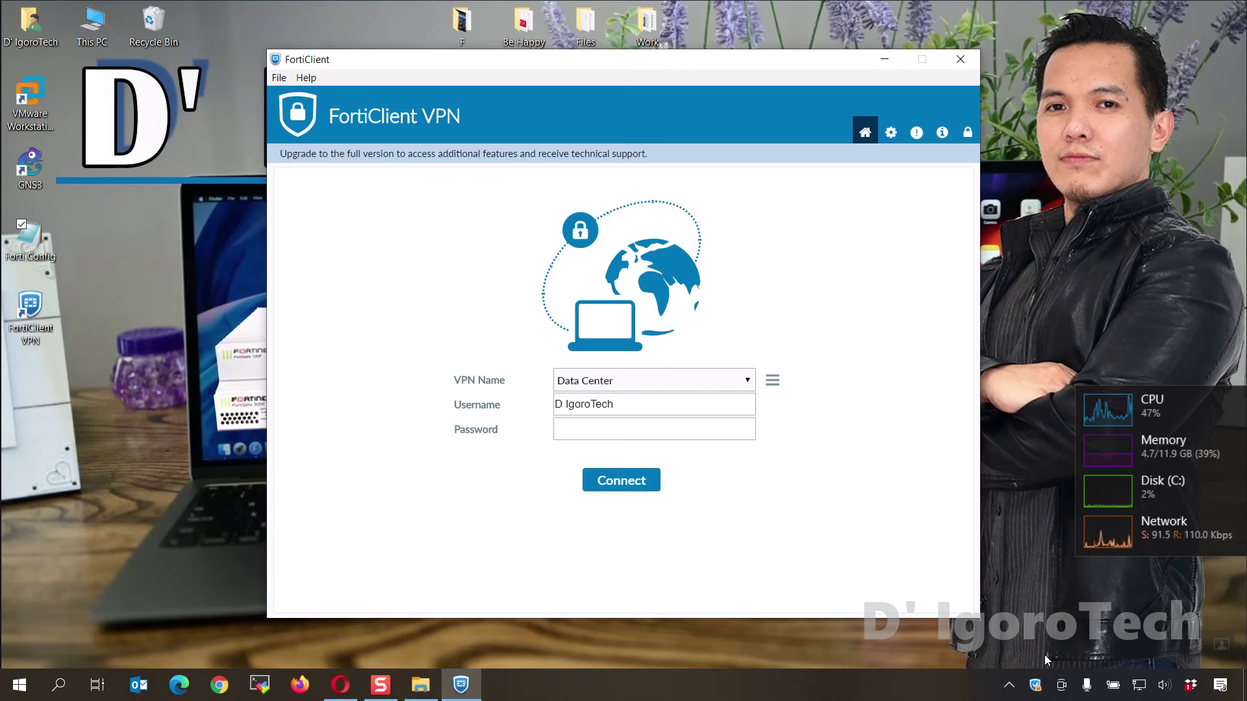